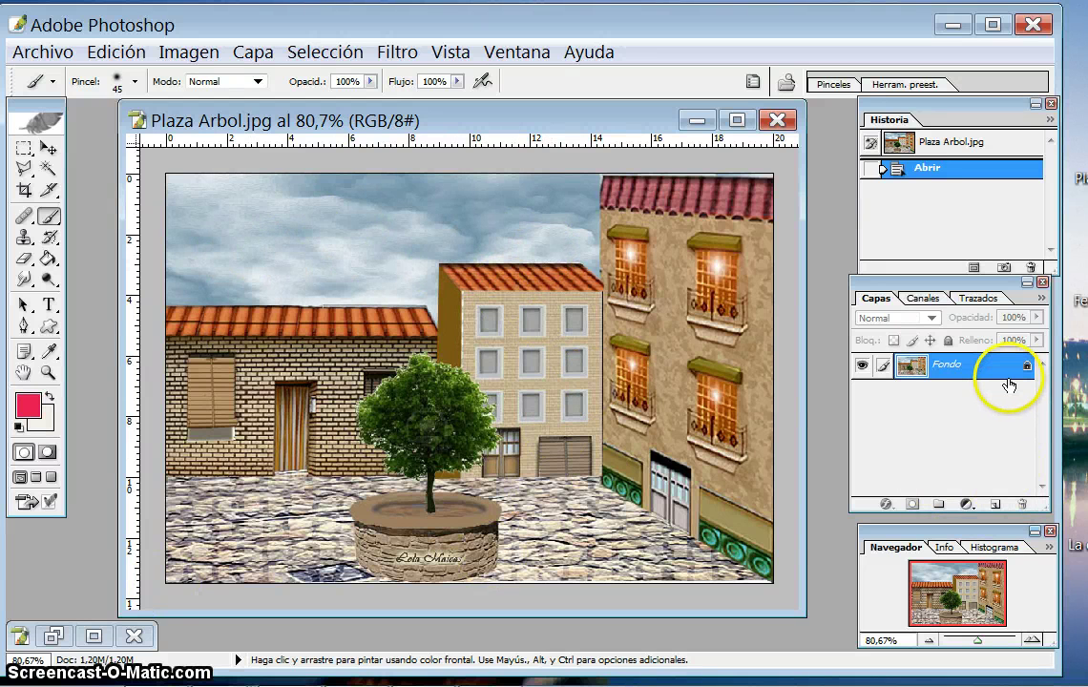
Step: Duplicate the Fondo layer in Plaza Arbol.jpg to create Fondo copia
drag(1004, 371, 996, 504)
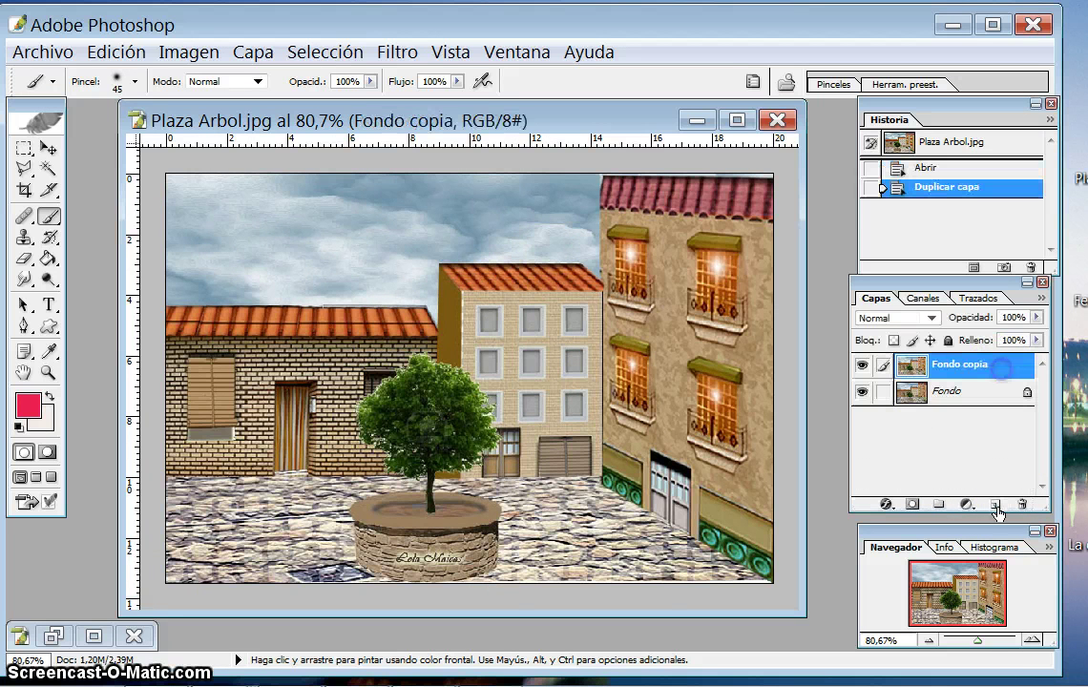
Step: Trace the sky above the rooftops on Fondo copia with the Polygonal Lasso and copy it
click(25, 169)
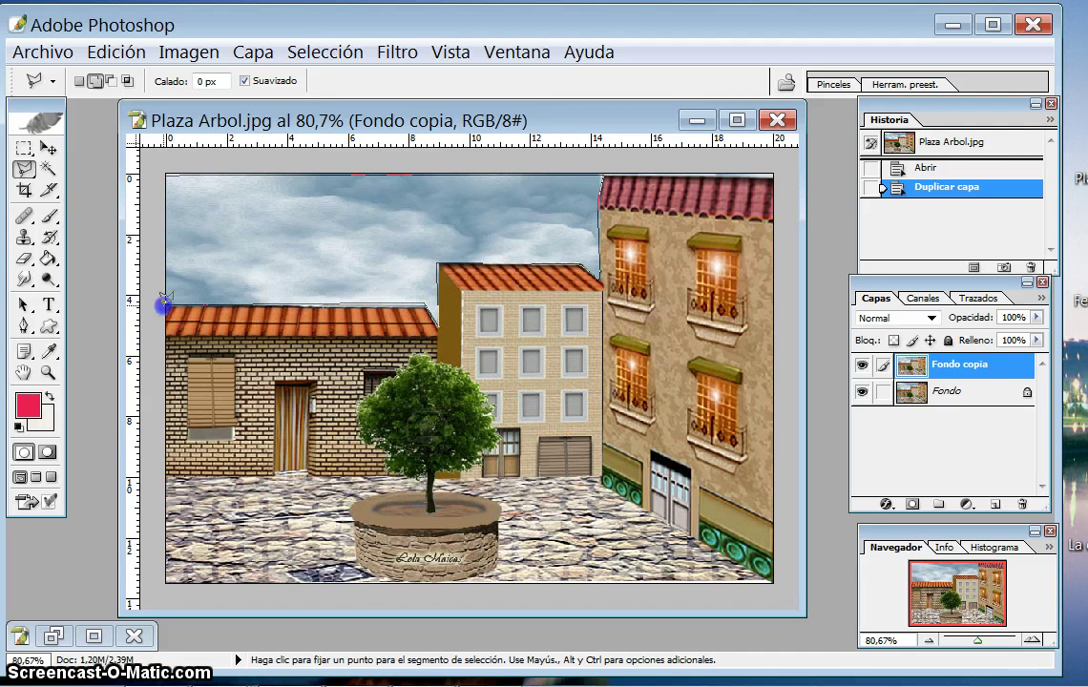
click(166, 174)
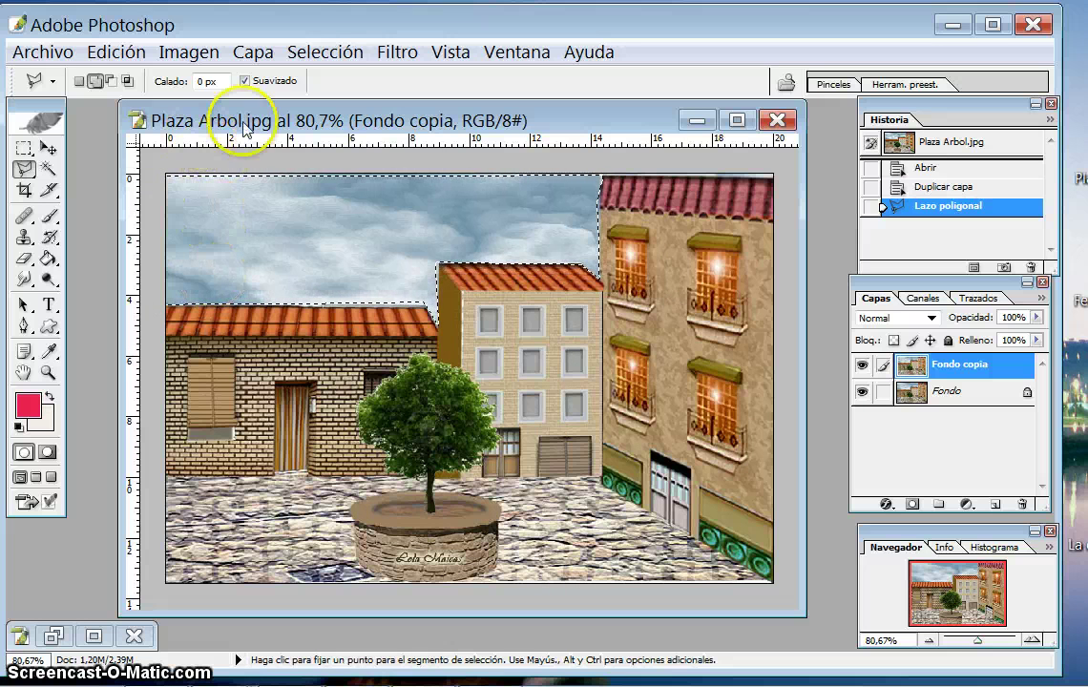
click(105, 52)
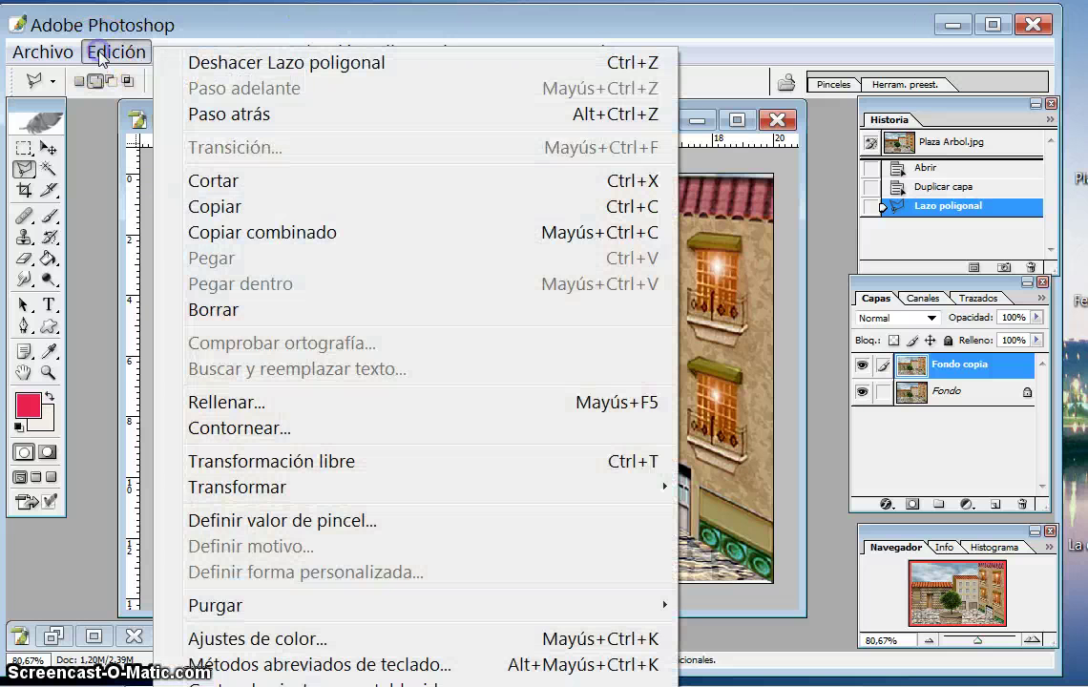
click(224, 208)
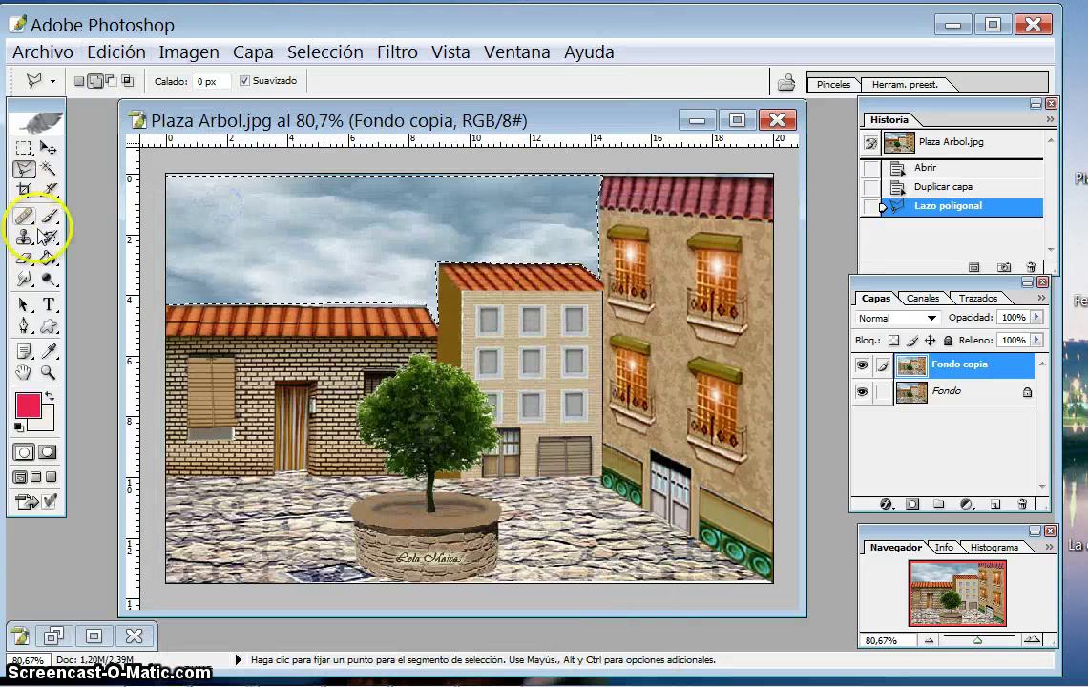
click(31, 53)
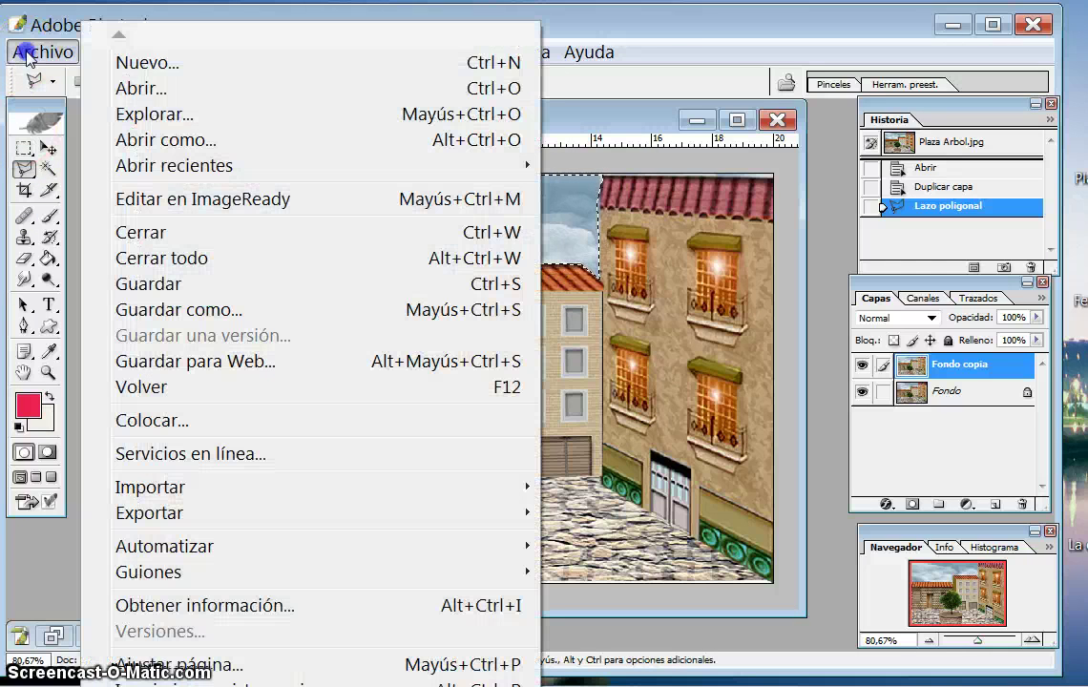
Step: Paste the copied sky into a new transparent 569 × 199 px document, then return to Plaza Arbol
click(148, 63)
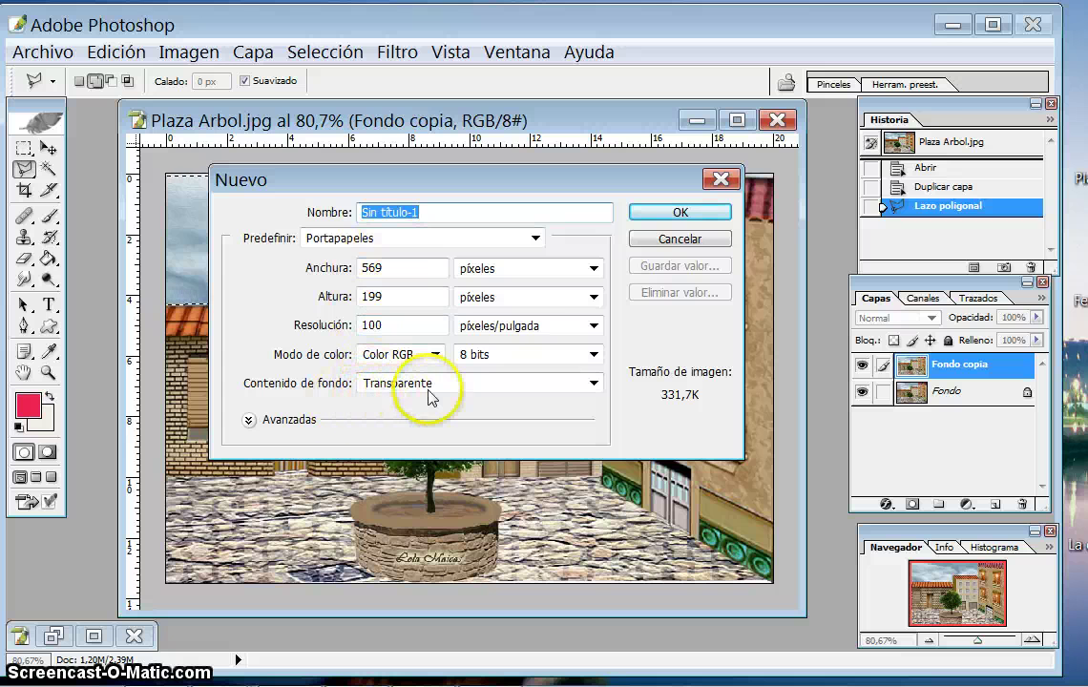
click(716, 214)
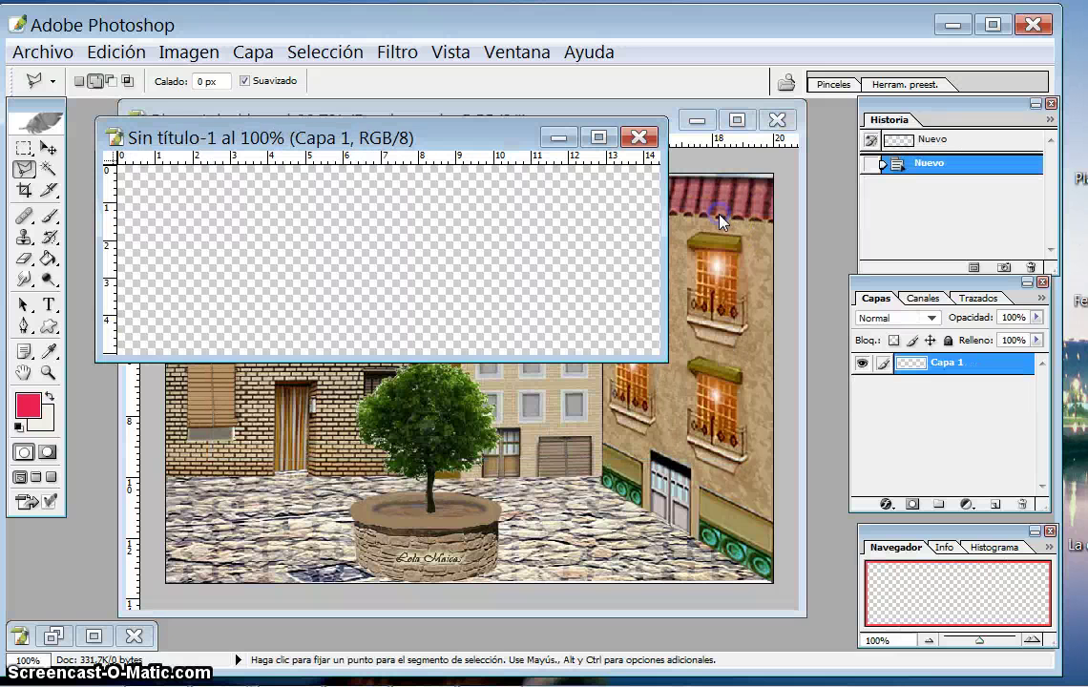
click(112, 51)
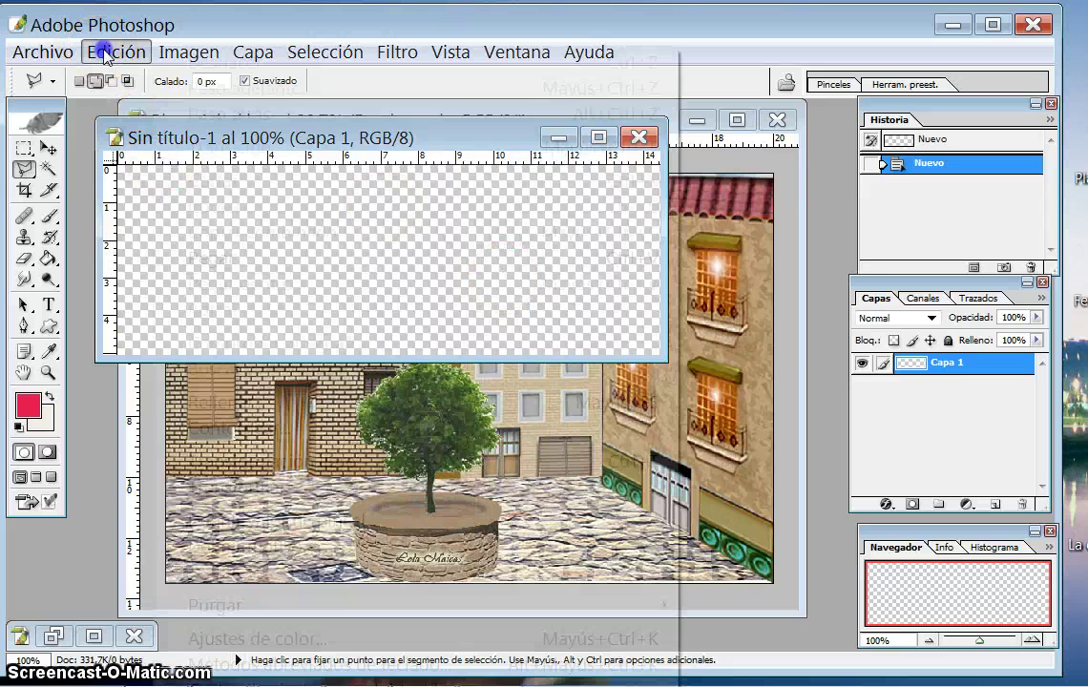
click(226, 257)
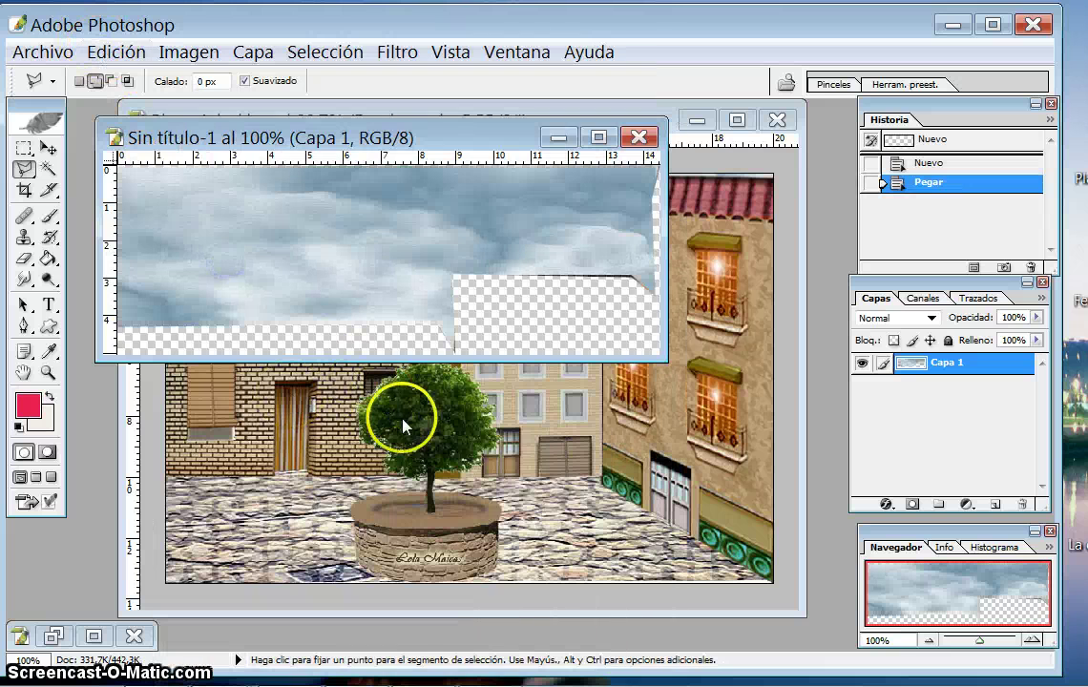
drag(465, 137, 371, 327)
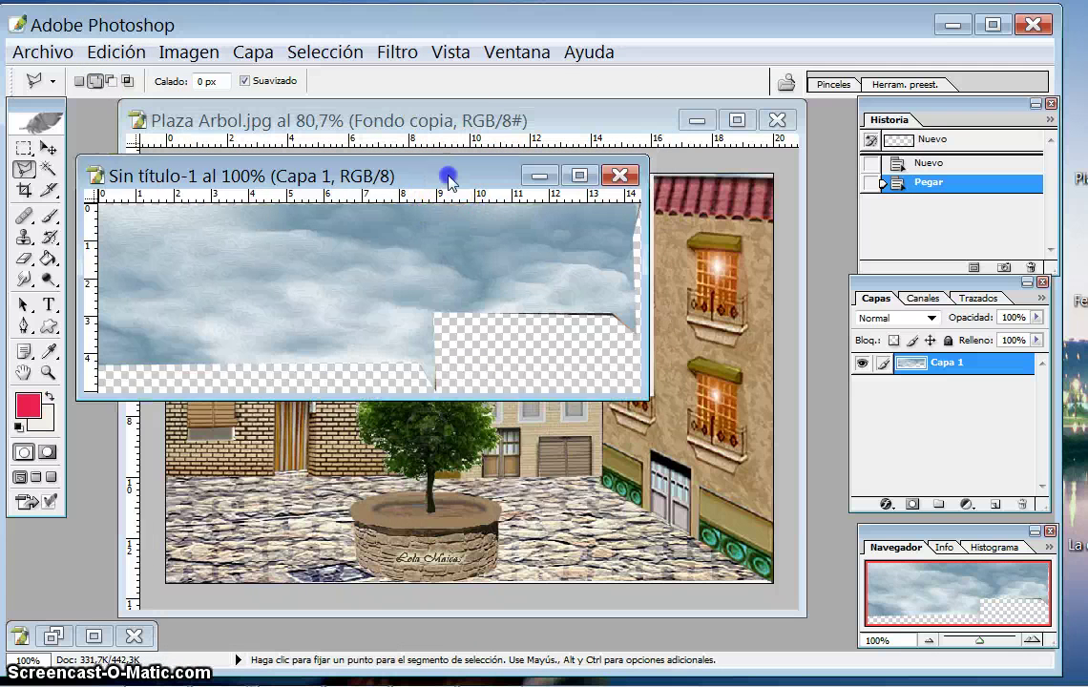
click(584, 126)
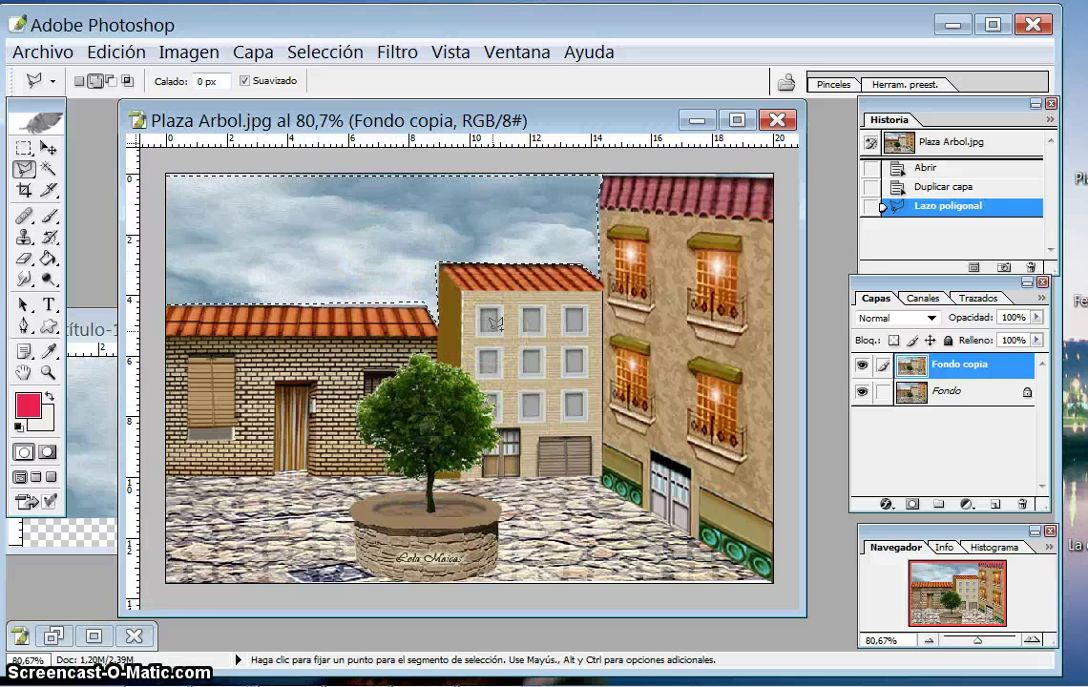
Step: Delete the sky from Fondo copia, hide the Fondo layer, and deselect
key(Delete)
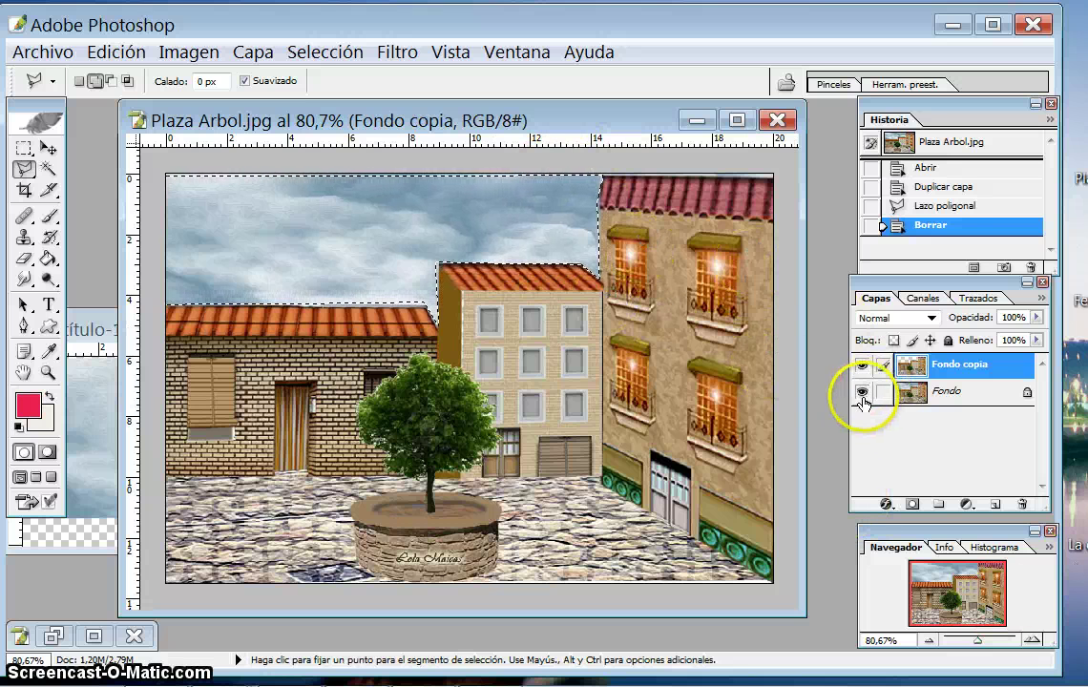
click(862, 392)
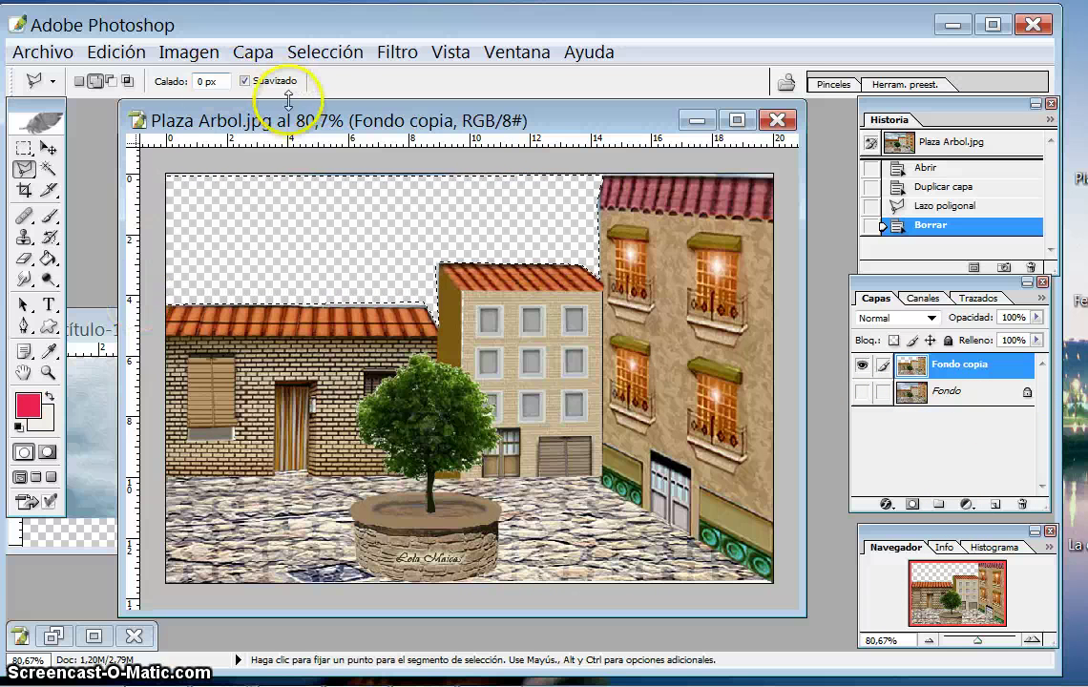
click(323, 54)
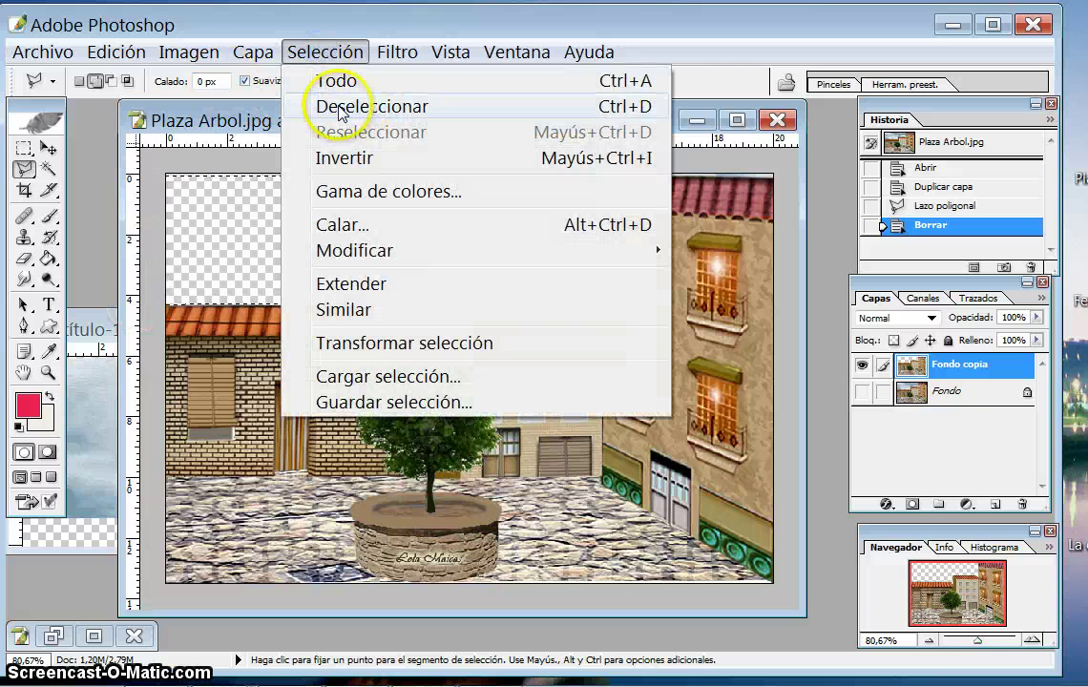
click(338, 107)
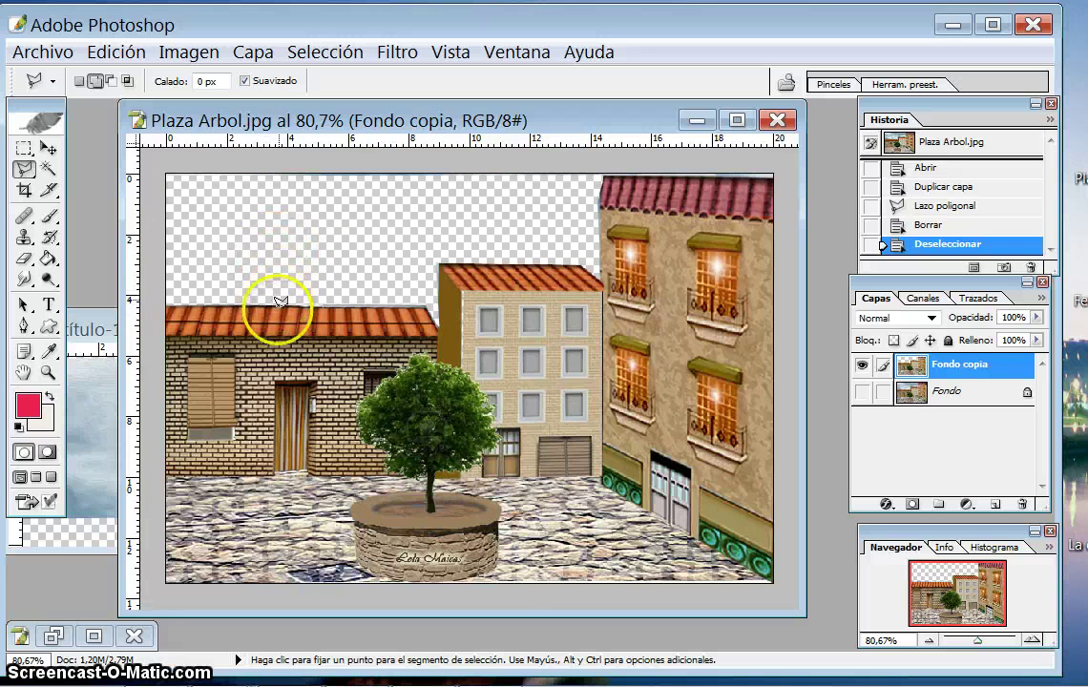
Step: Drag the Capa 1 cloud layer from nuve otra.tif into the Plaza Arbol scene
click(53, 637)
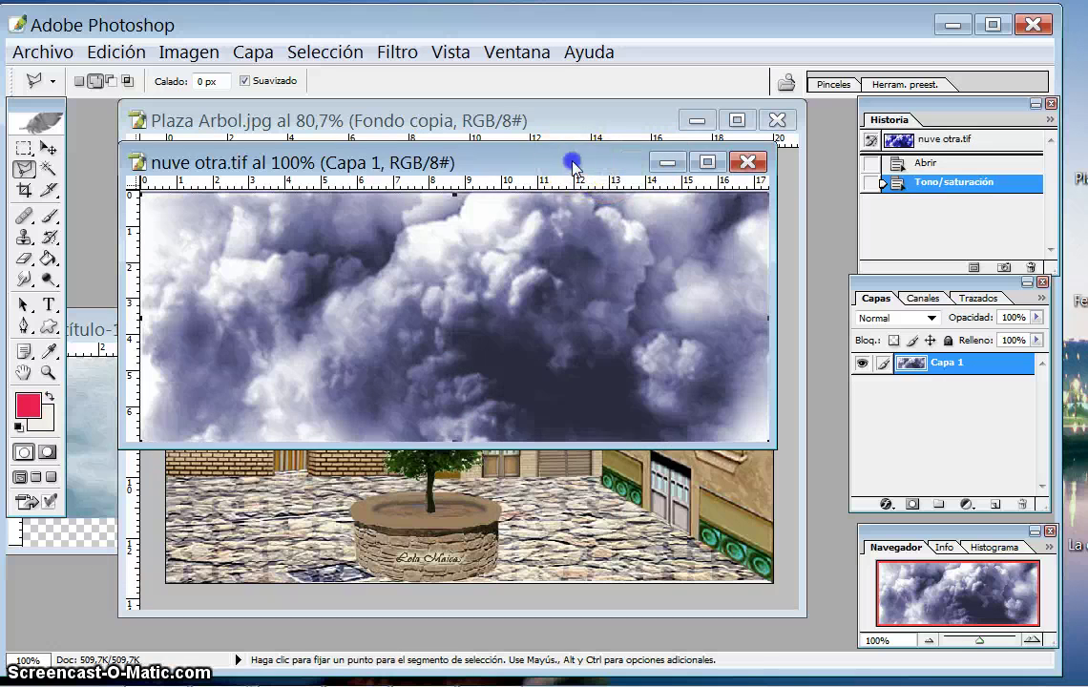
mouse_move(573, 162)
mouse_down()
mouse_move(541, 187)
mouse_move(513, 442)
mouse_up()
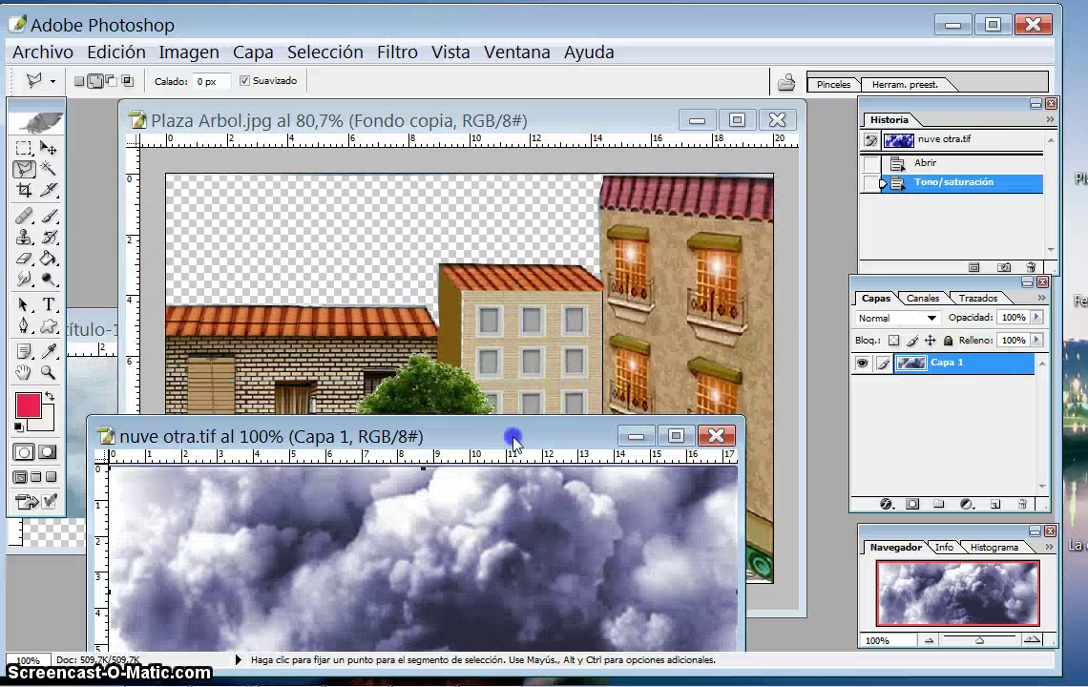
click(986, 366)
drag(986, 366, 409, 267)
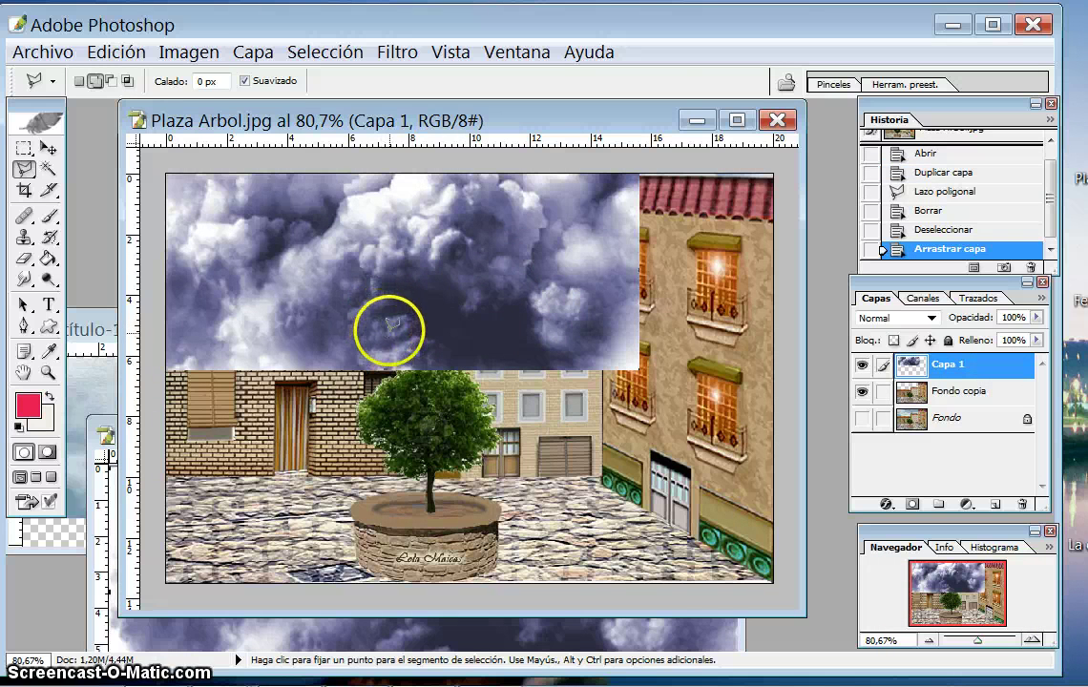
click(107, 53)
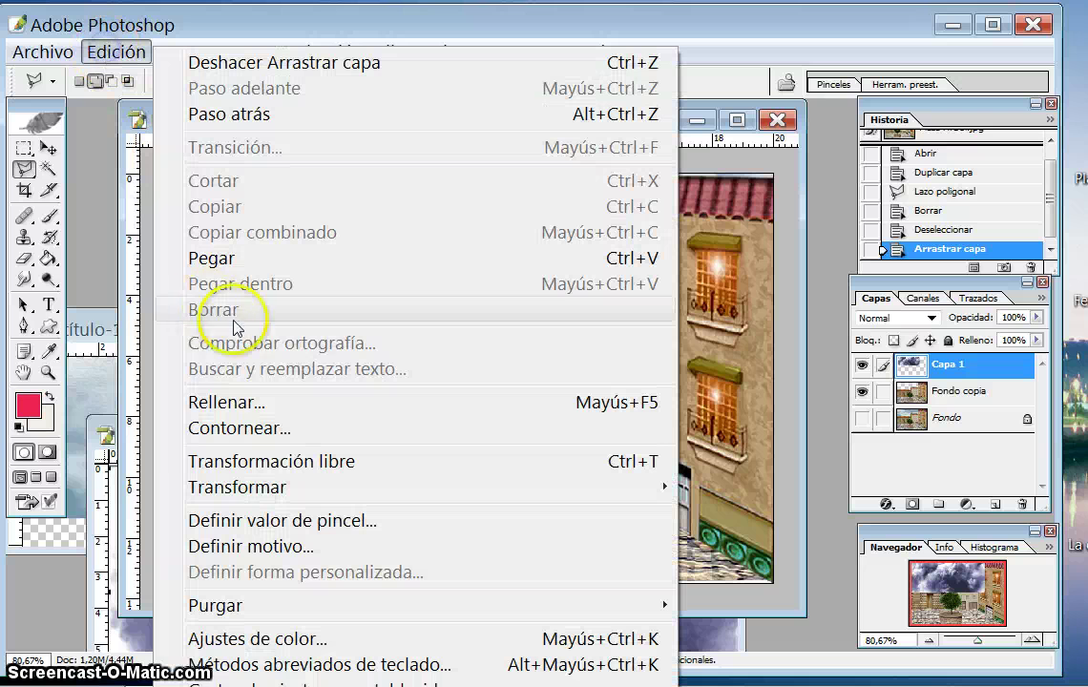
Step: Free-transform Capa 1 so the clouds stretch across the full sky width, then commit
click(253, 462)
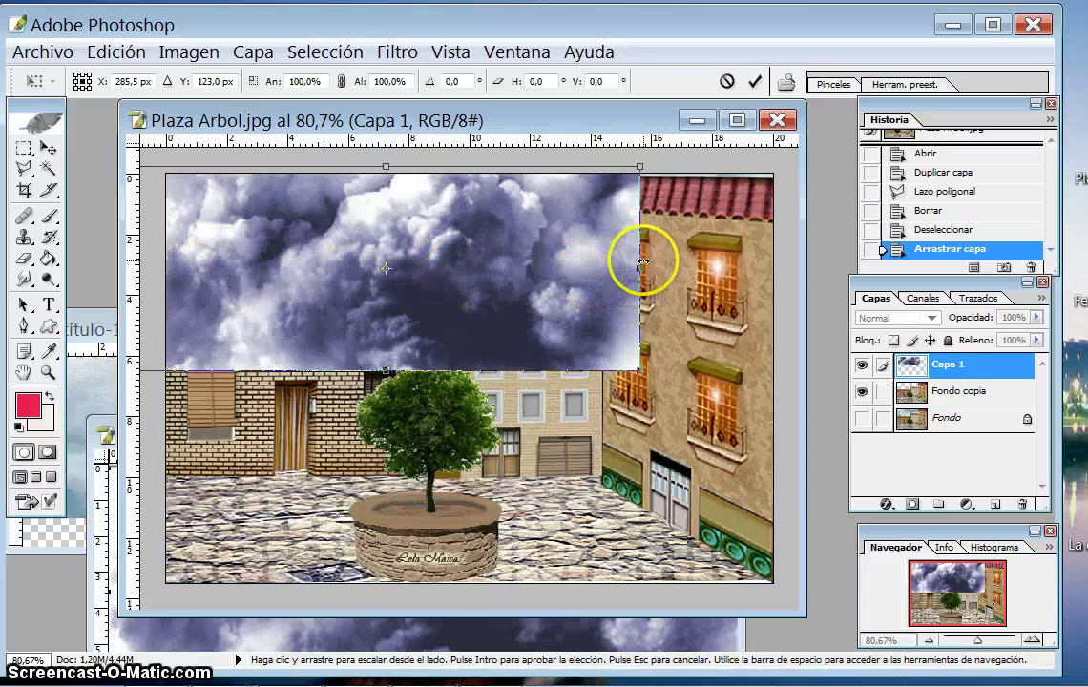
drag(640, 269, 687, 268)
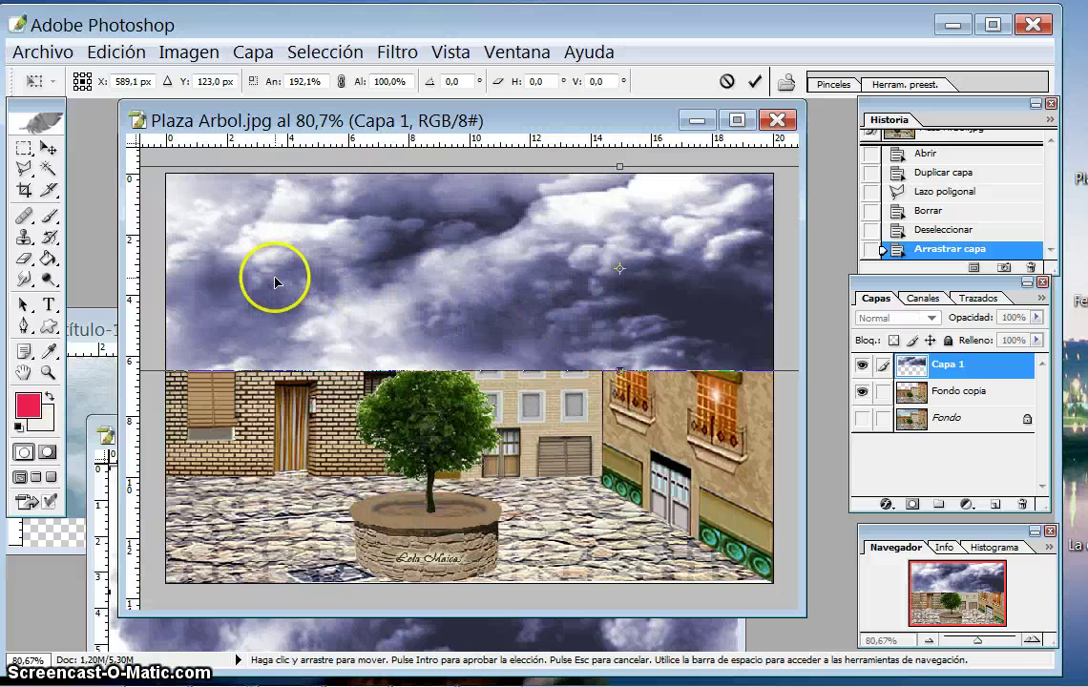
drag(267, 273, 301, 265)
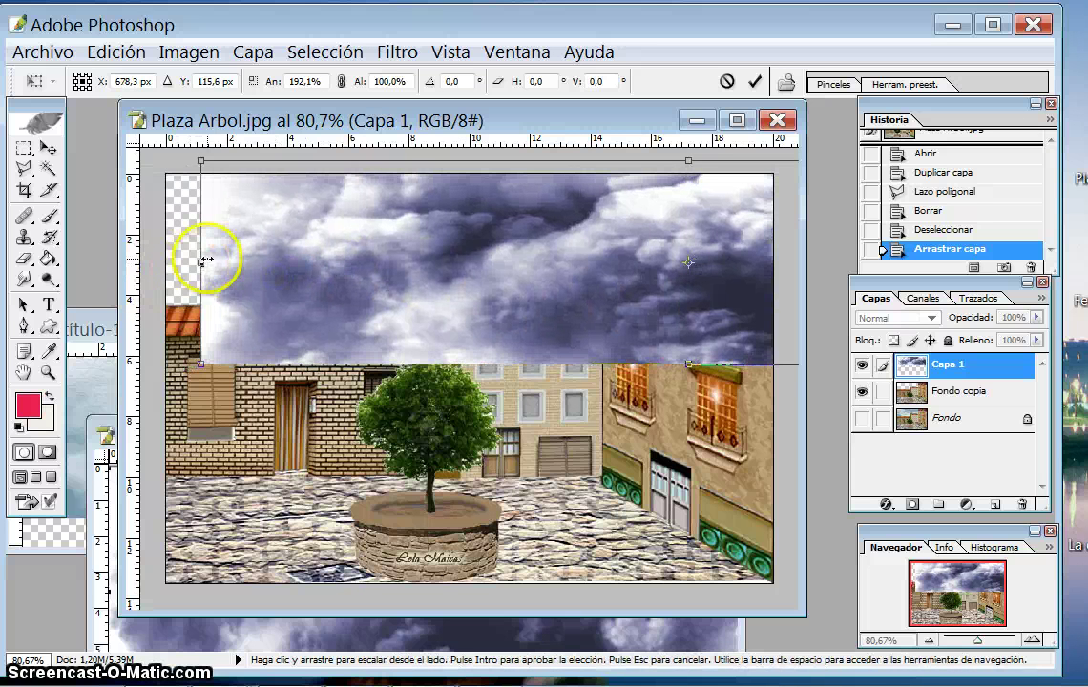
drag(202, 262, 5, 261)
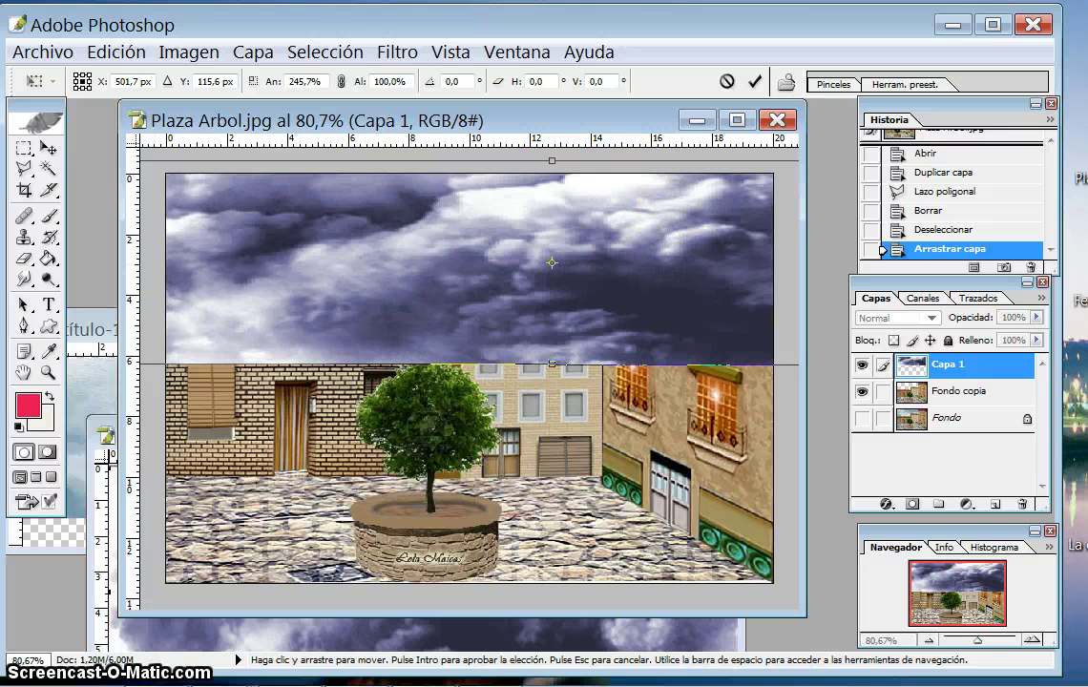
drag(698, 249, 451, 252)
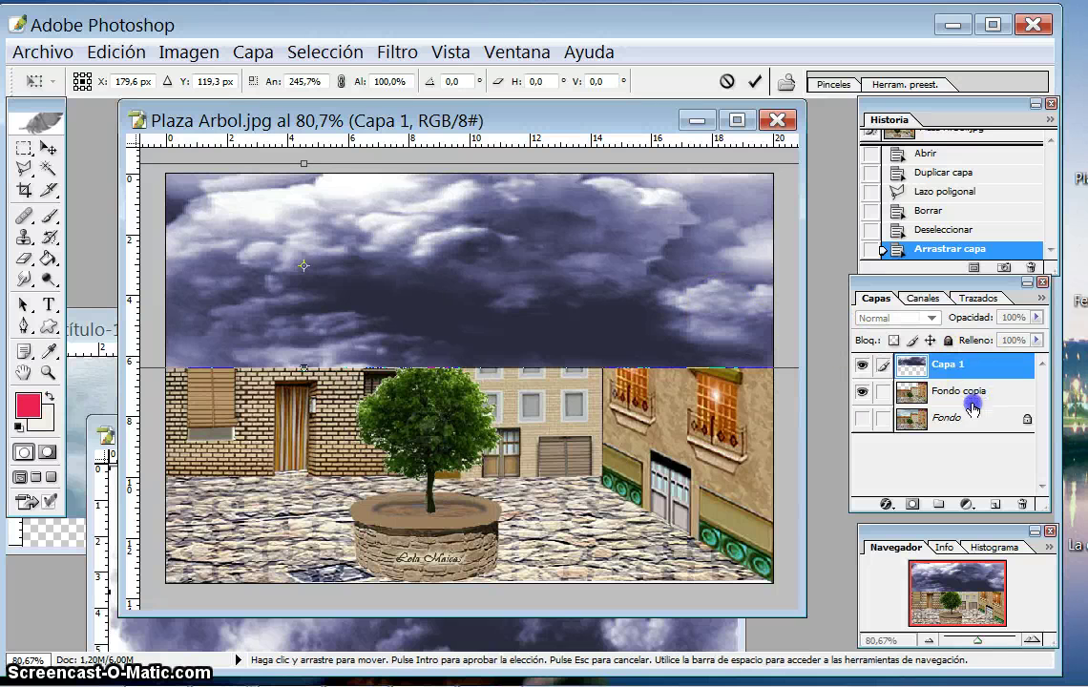
click(756, 82)
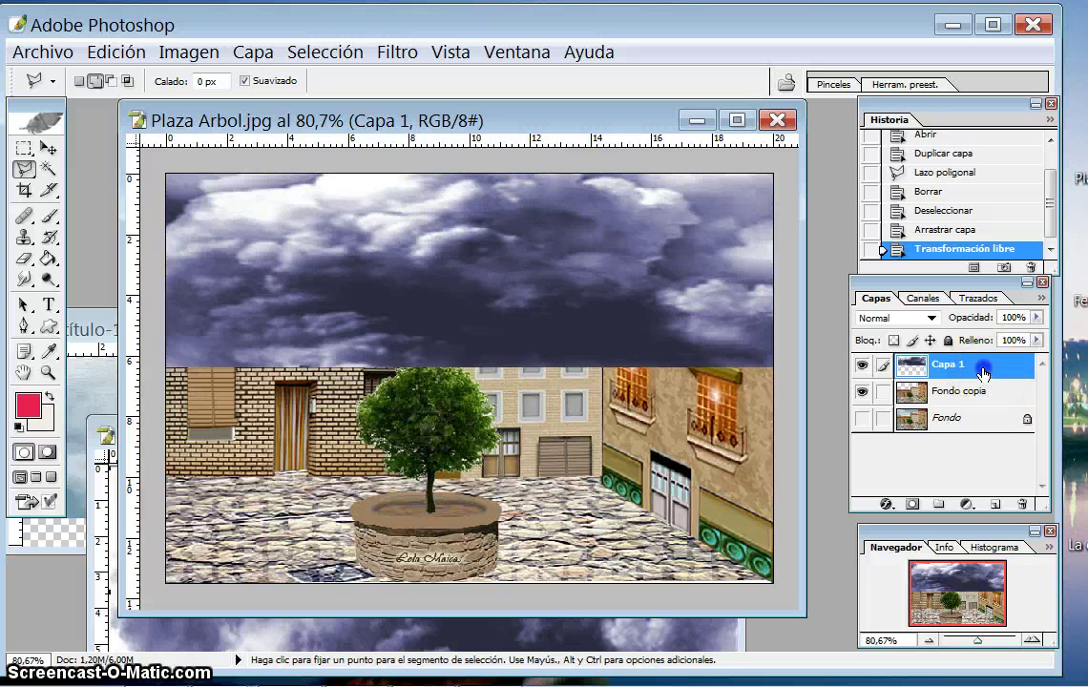
Step: Move Capa 1 beneath Fondo copia in the layer stack
drag(983, 372, 988, 412)
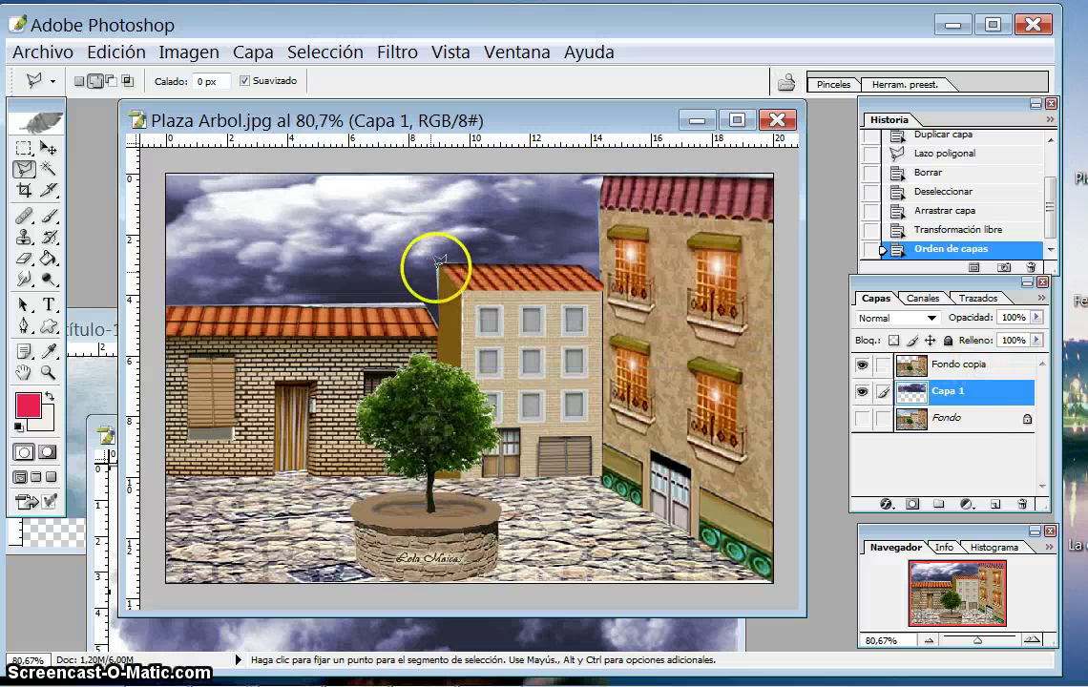
click(547, 251)
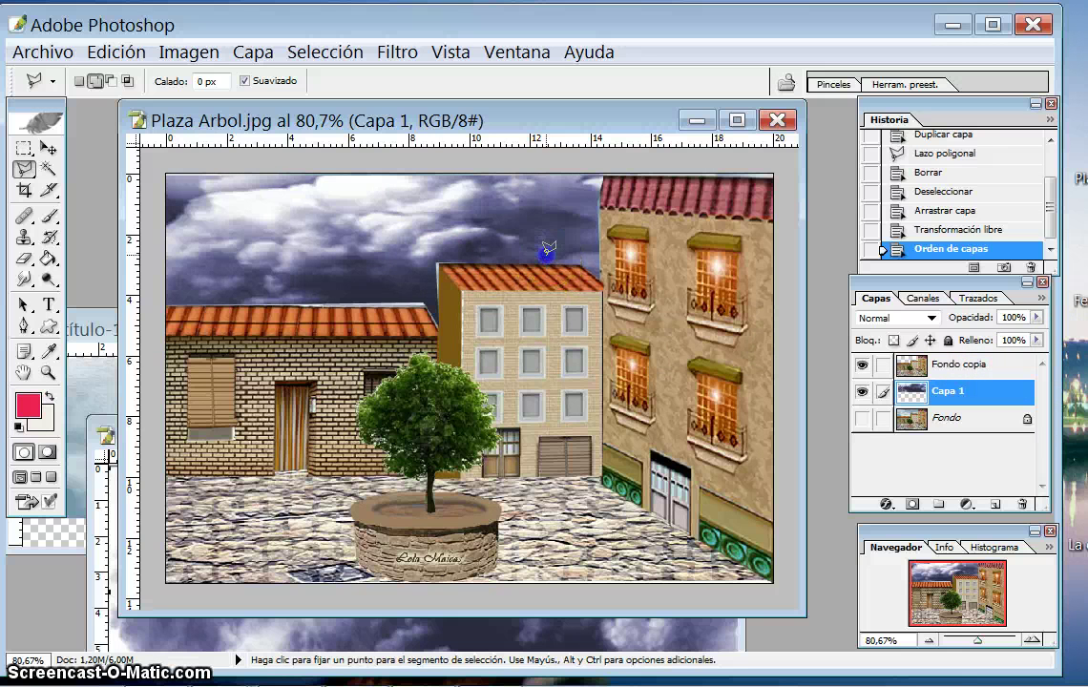
double_click(549, 250)
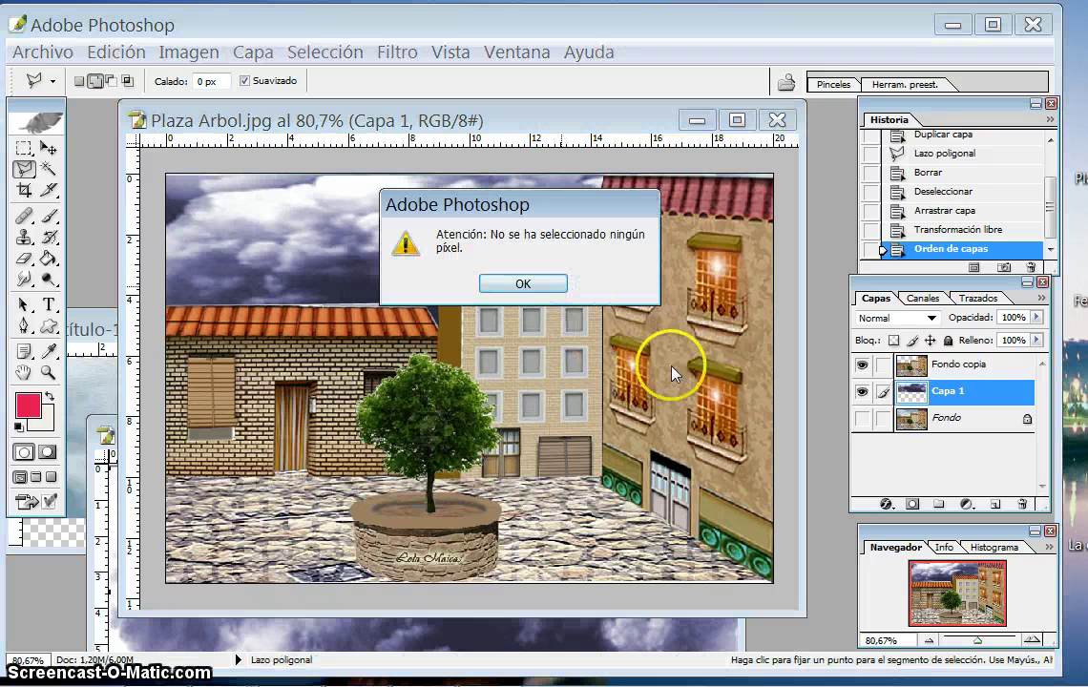
click(525, 284)
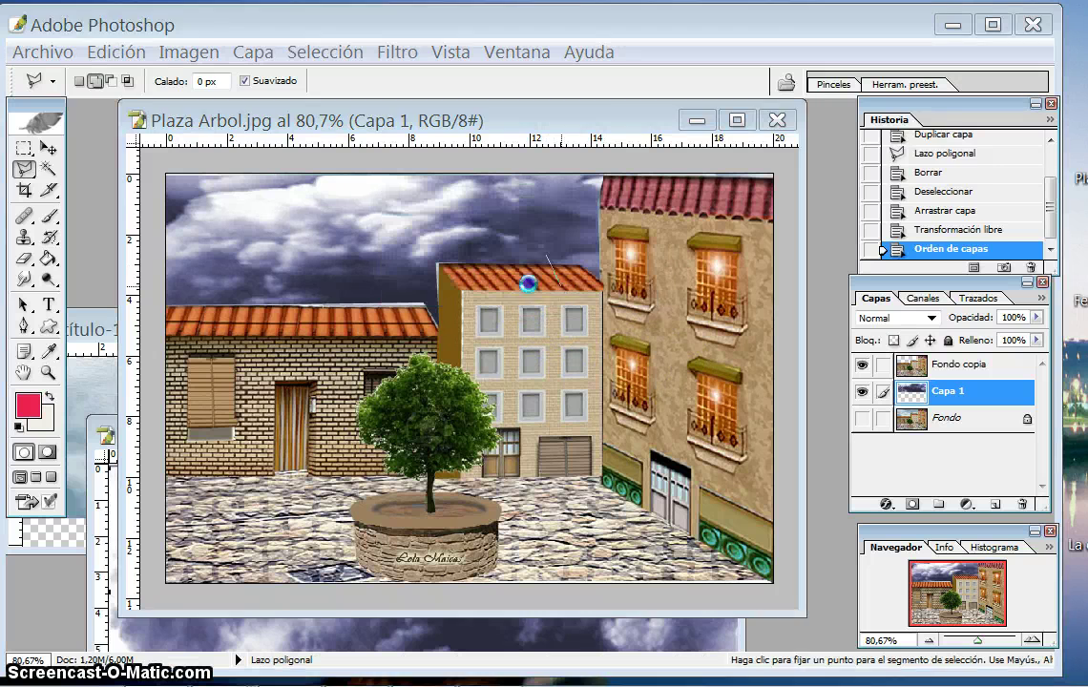
Step: Reposition the cloudy sky with the Move tool so clouds show above the rooftops
click(48, 148)
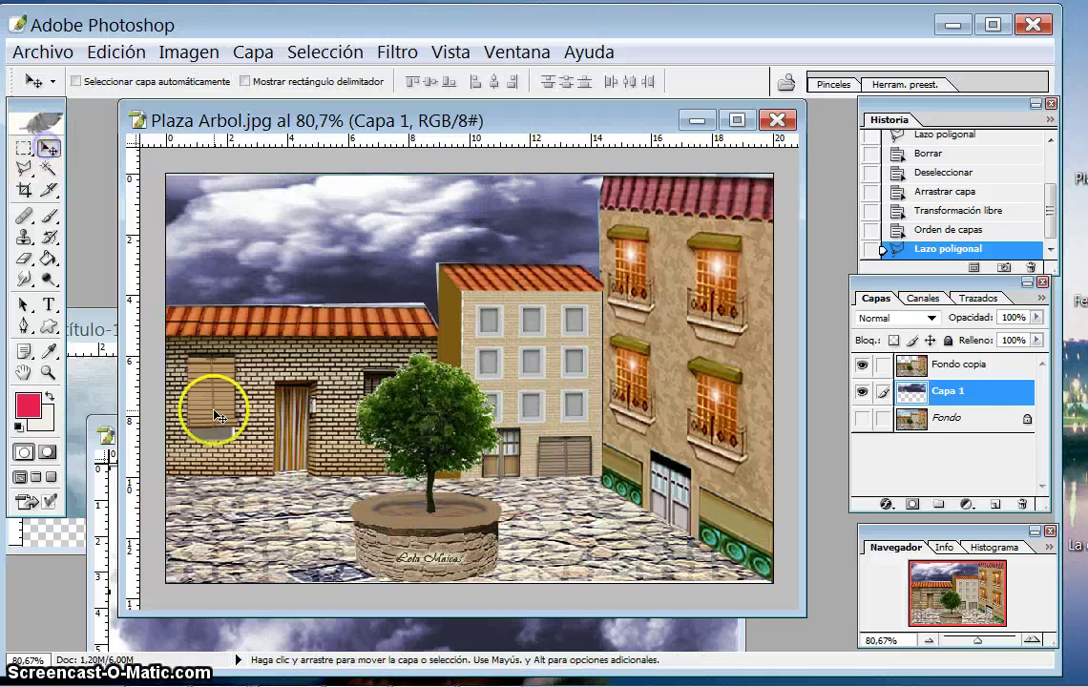
drag(525, 240, 260, 240)
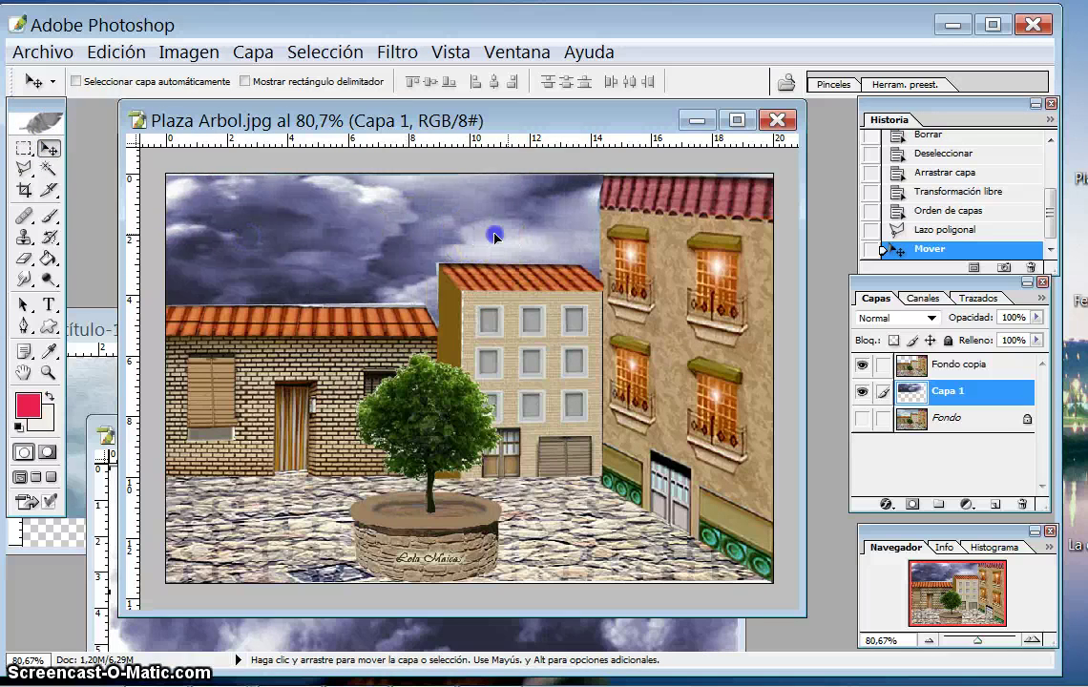
drag(260, 240, 500, 238)
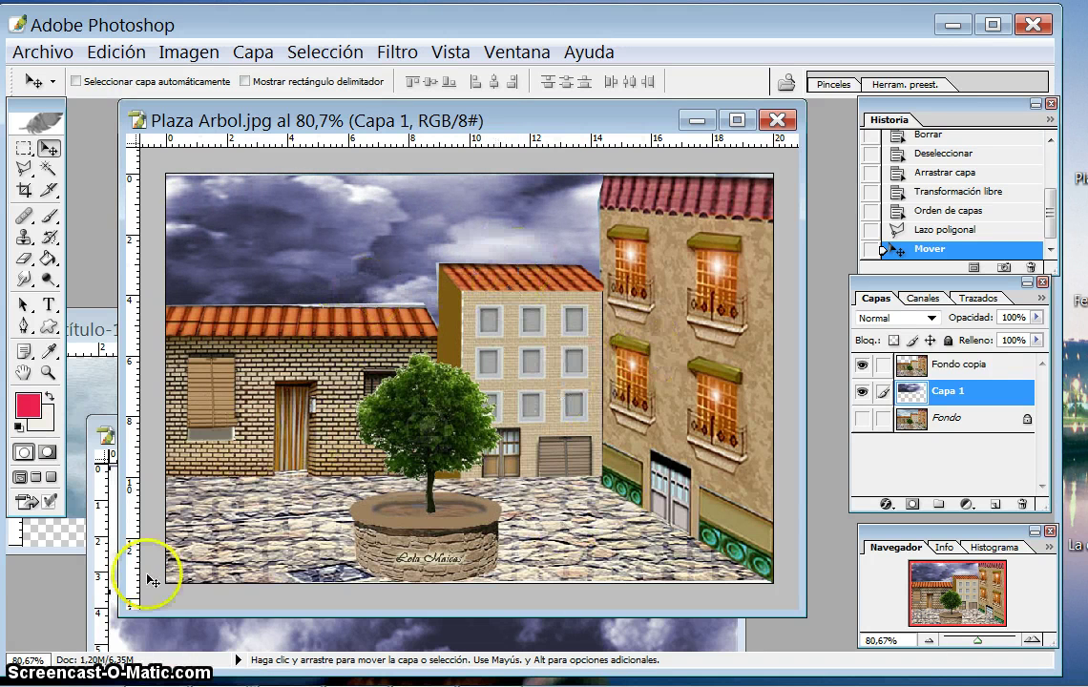
Step: Bring the Sin título-1 clouds into Plaza Arbol as Capa 2 and nudge them slightly
click(72, 328)
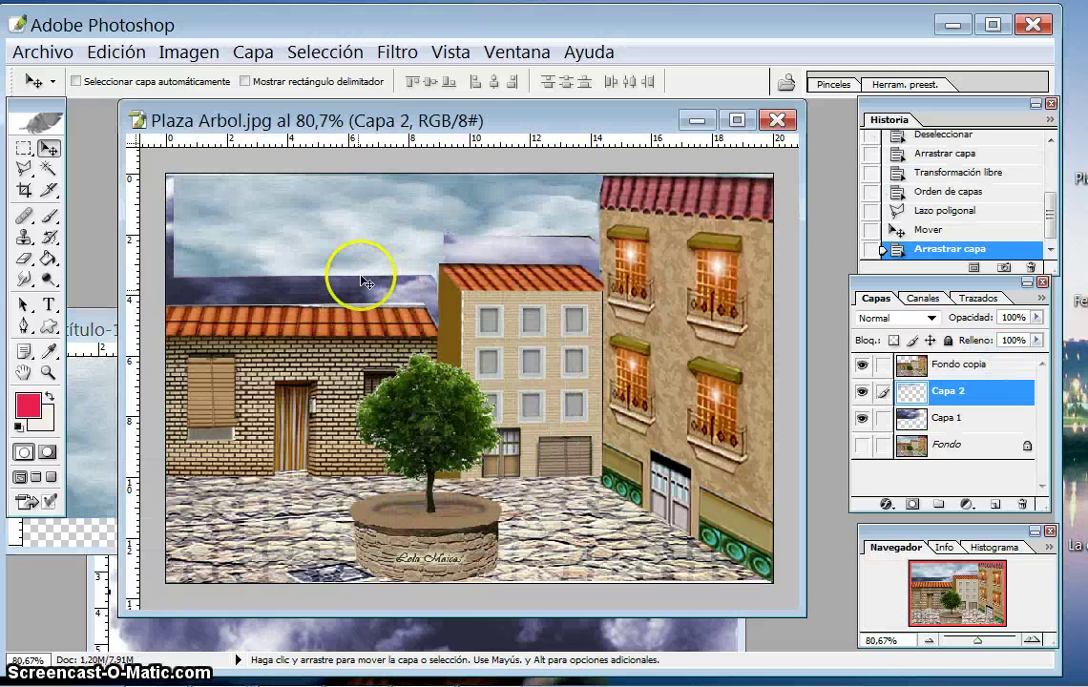
mouse_move(381, 251)
mouse_down()
mouse_move(378, 267)
mouse_move(397, 228)
mouse_up()
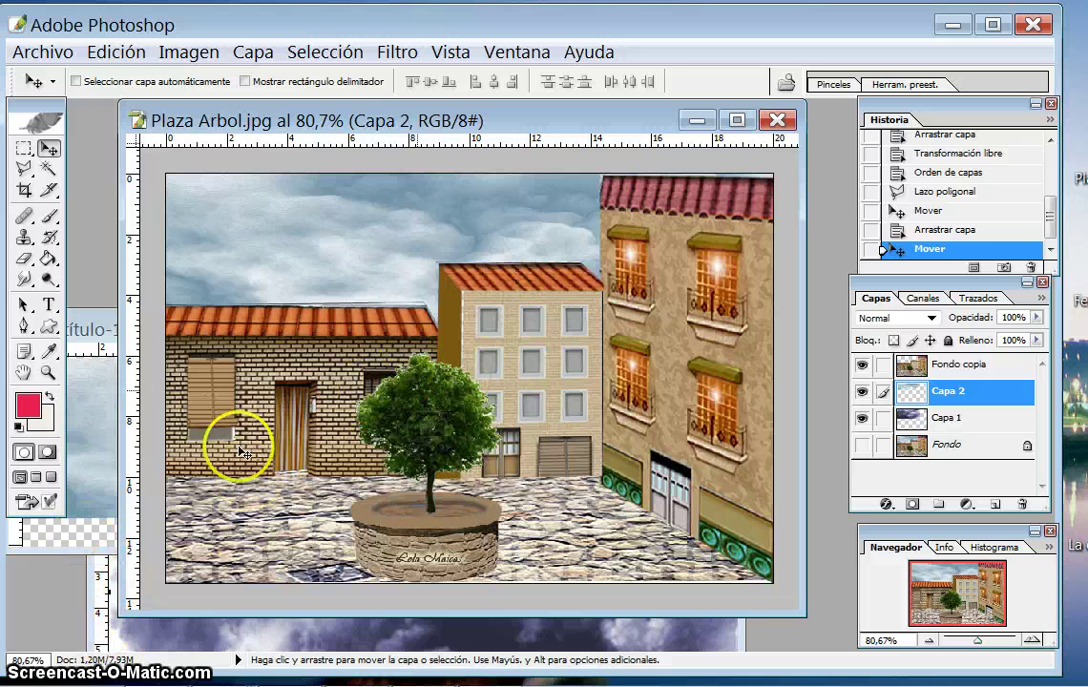
click(517, 54)
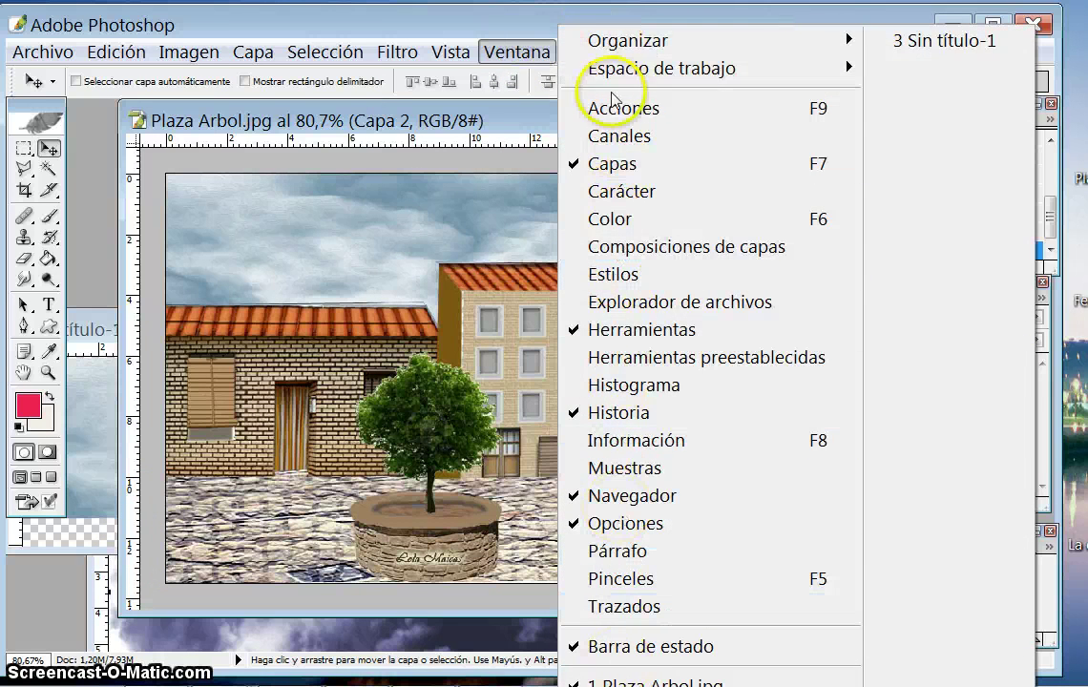
click(516, 26)
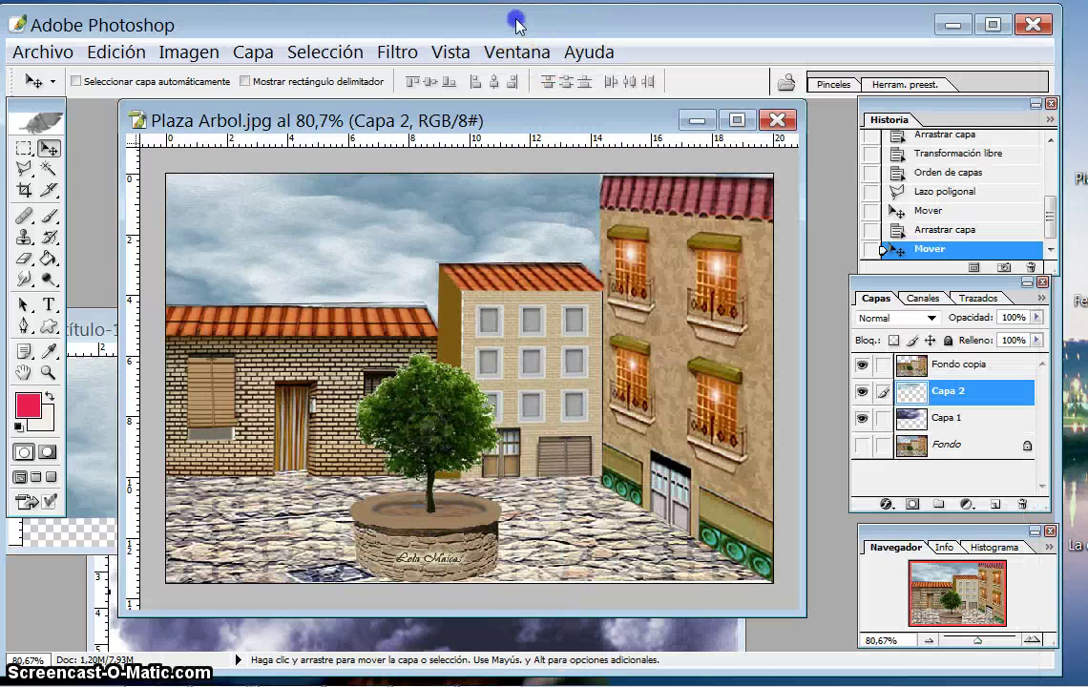
Step: Jump to ImageReady and duplicate frame 1 into a second animation frame
click(50, 502)
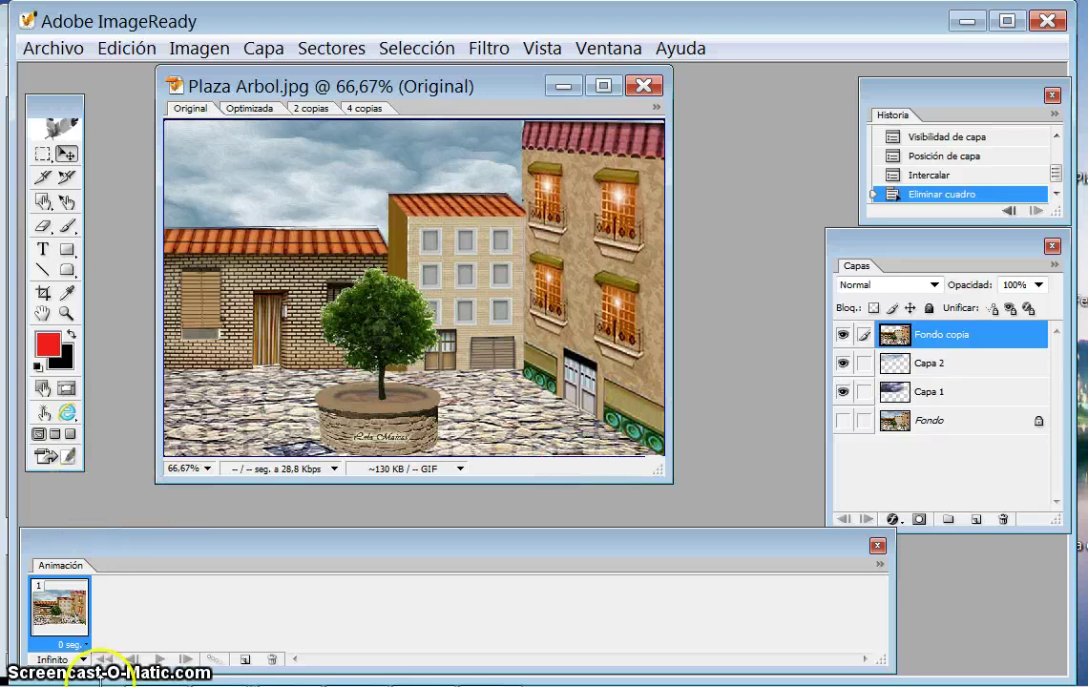
click(245, 659)
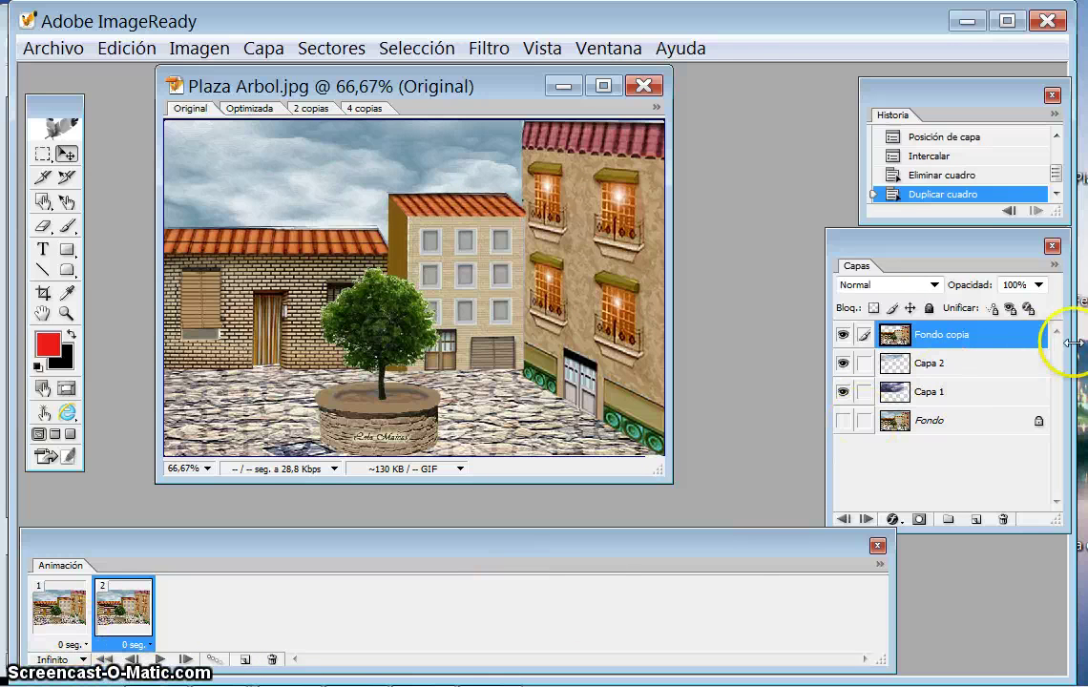
Step: Try lowering Capa 1's opacity, then restore it to full
click(973, 391)
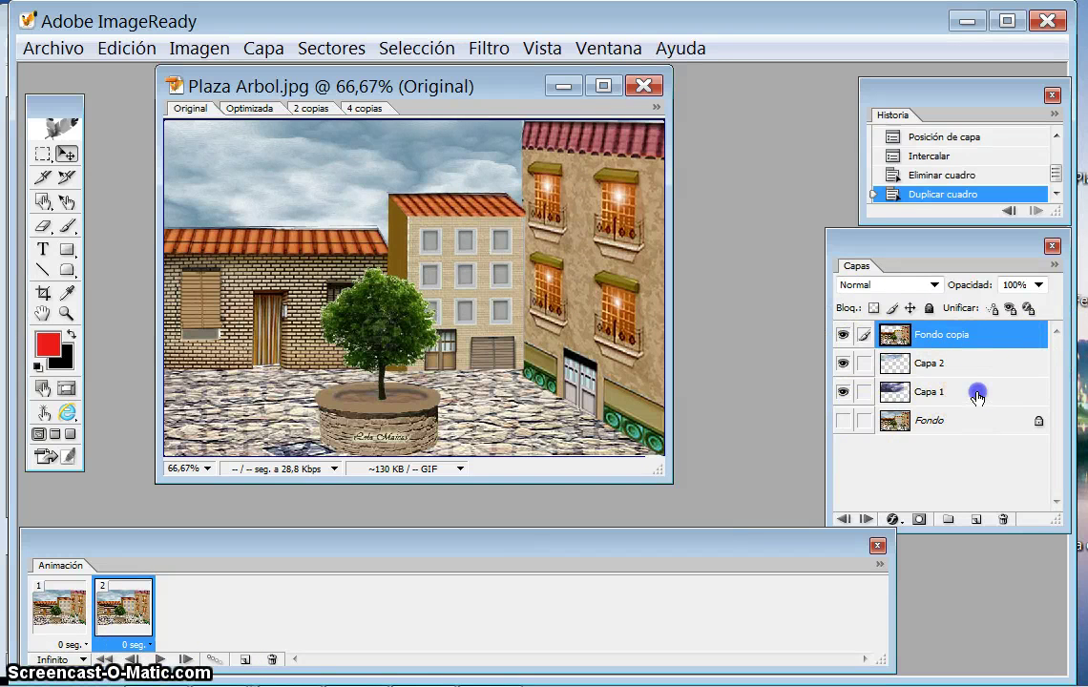
click(1038, 285)
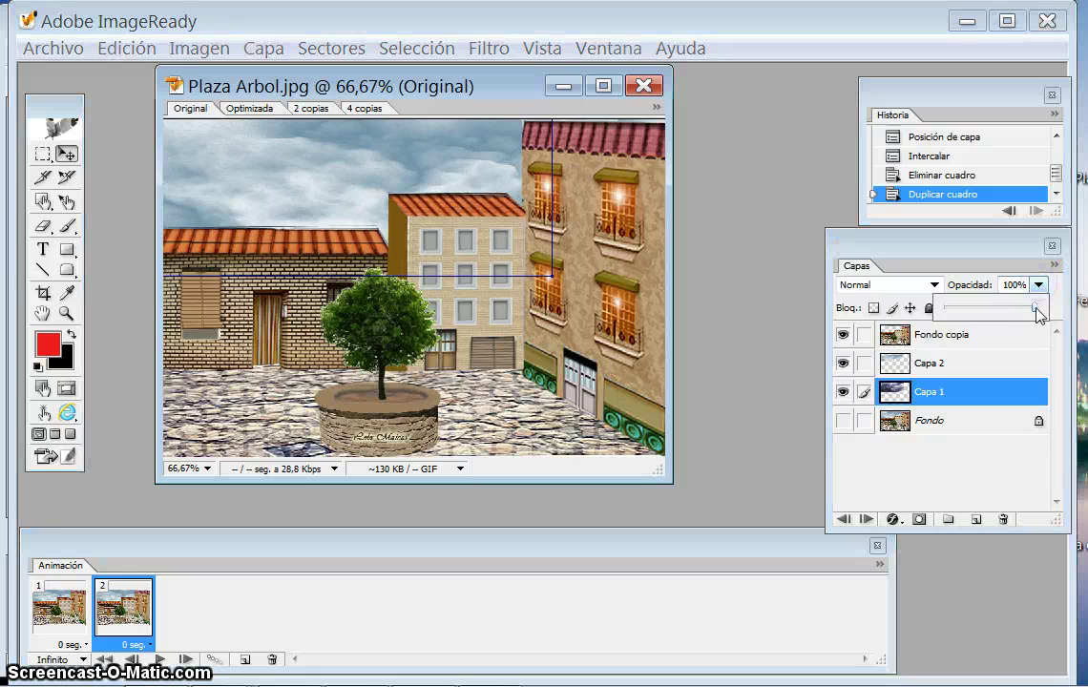
drag(1035, 311, 990, 308)
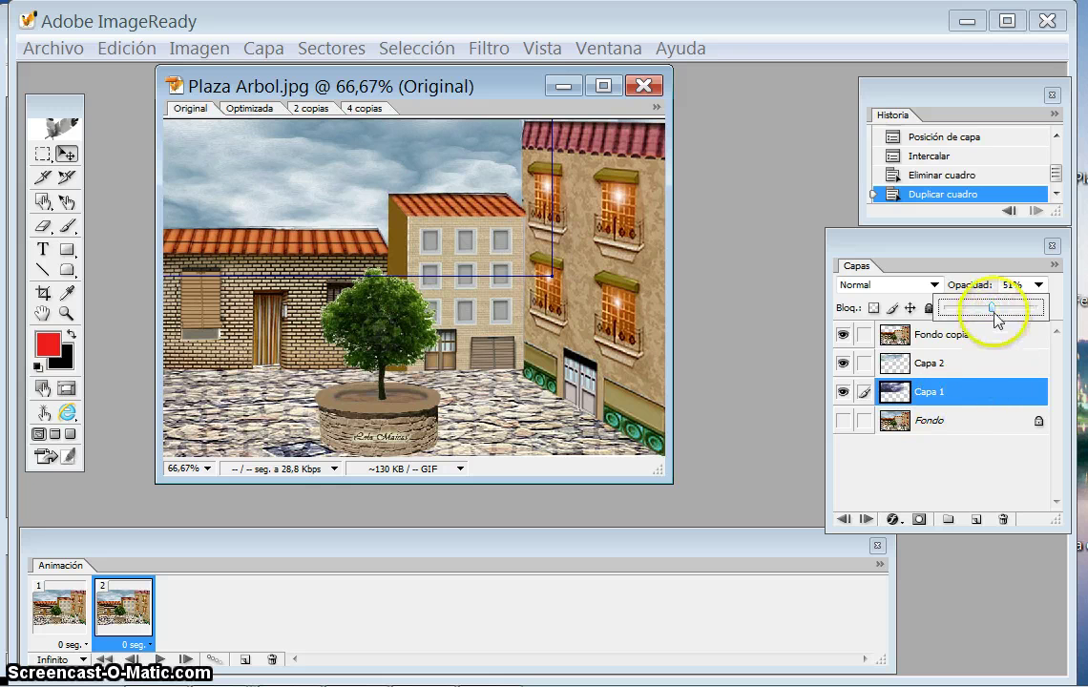
click(972, 368)
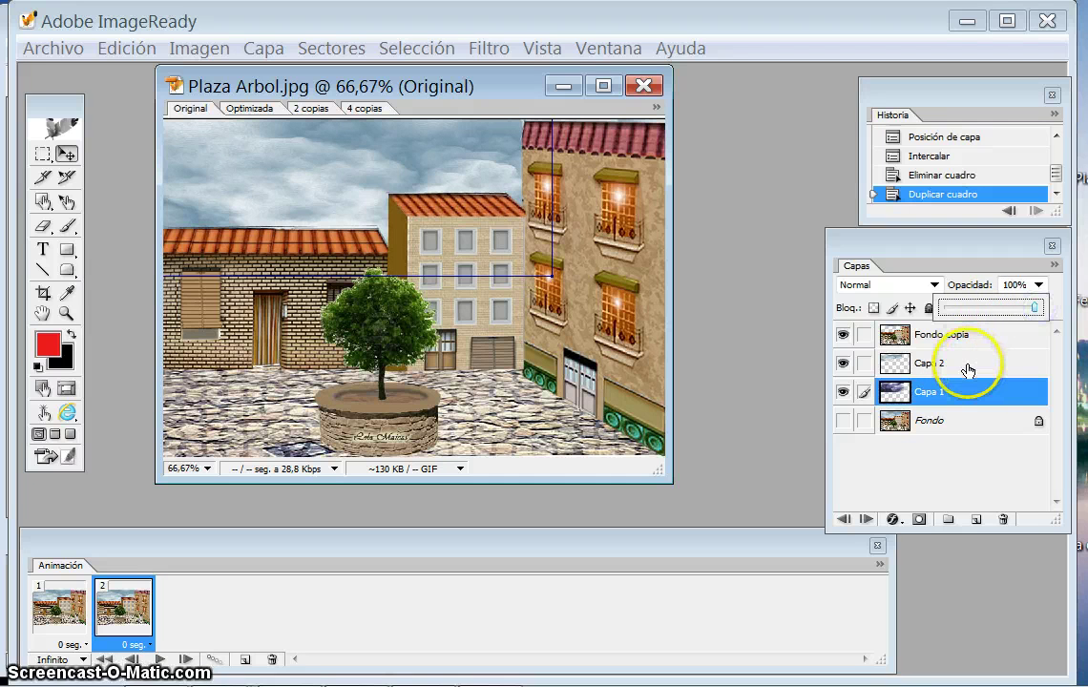
Step: Set Capa 2's opacity to 60% in frame 2
click(967, 365)
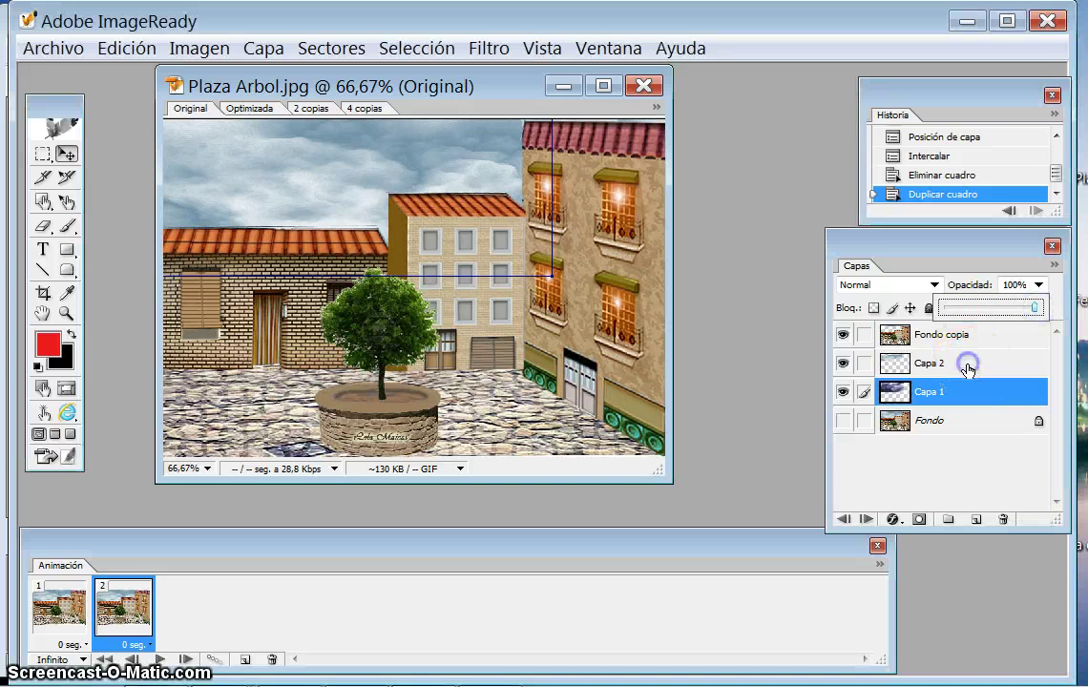
click(1038, 285)
mouse_move(1039, 305)
mouse_down()
mouse_move(1007, 315)
mouse_move(979, 307)
mouse_move(990, 312)
mouse_up()
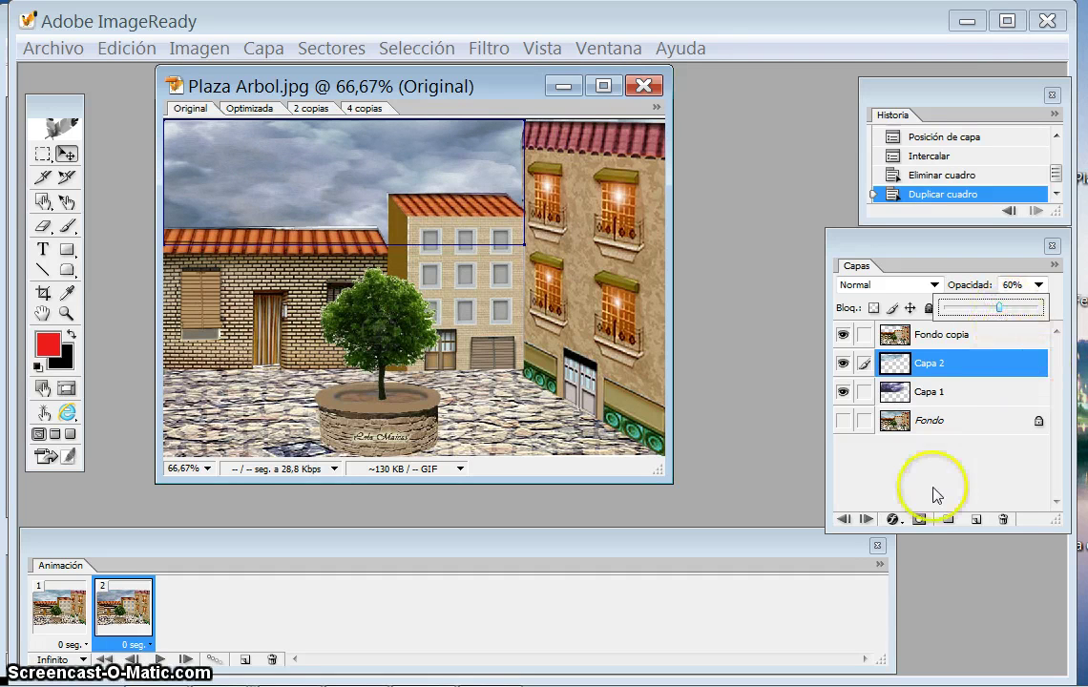
click(747, 492)
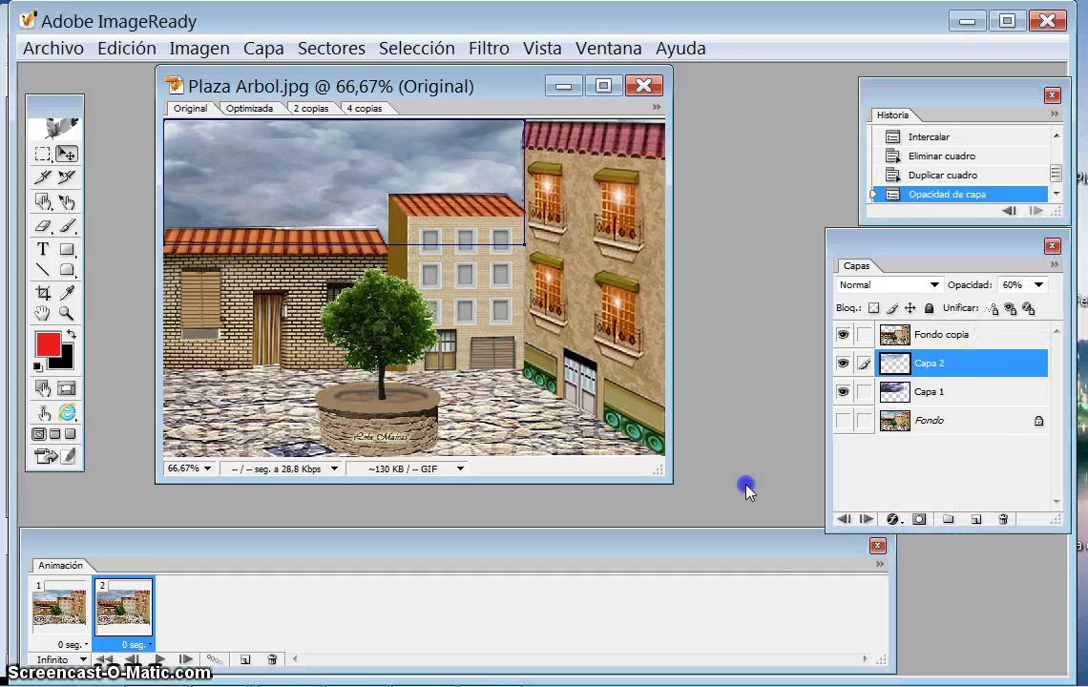
Step: Compare frames 1 and 2, then hide Capa 2 in frame 2 to reveal the storm clouds
click(67, 620)
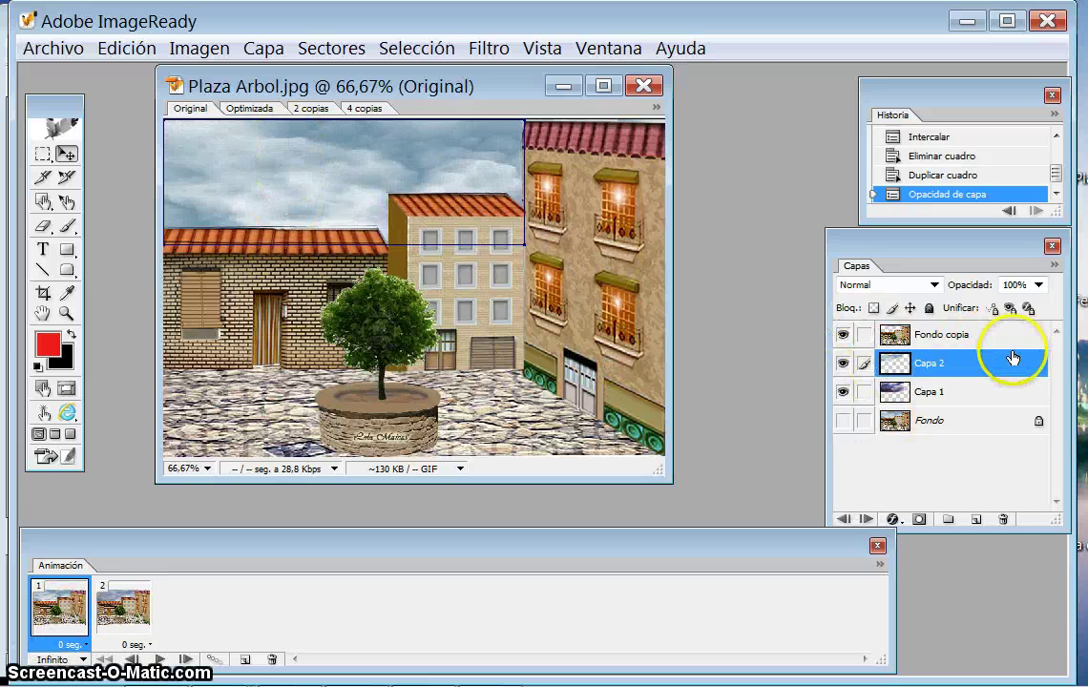
click(127, 615)
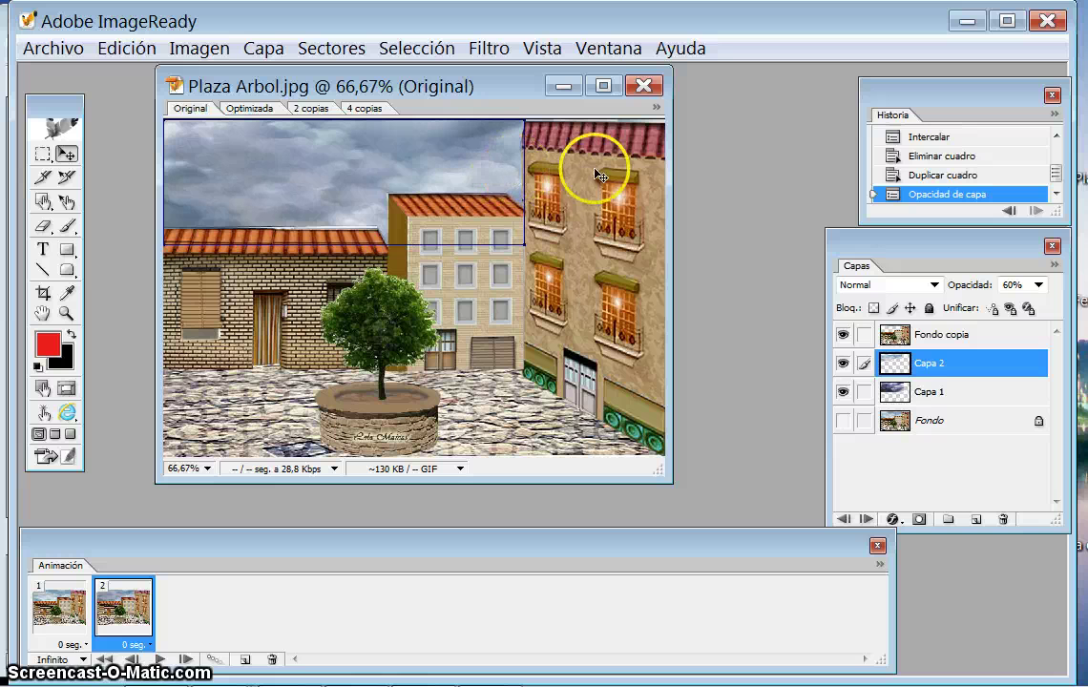
click(842, 364)
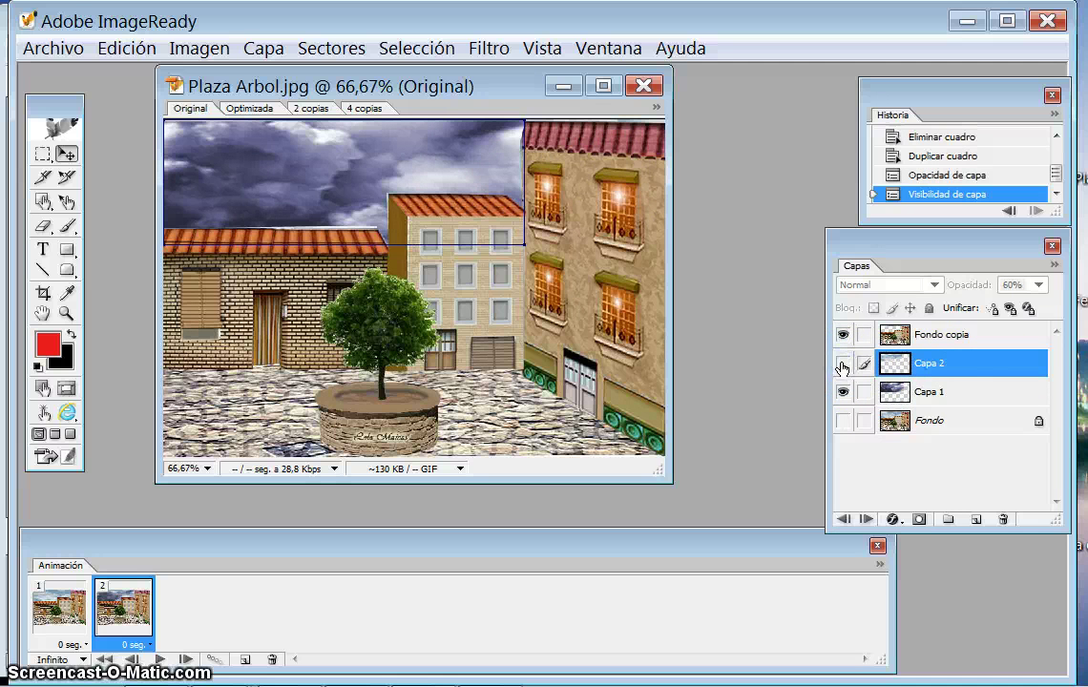
Step: In frame 2, nudge the Capa 1 storm-sky layer rightward with seven arrow-key presses
click(985, 401)
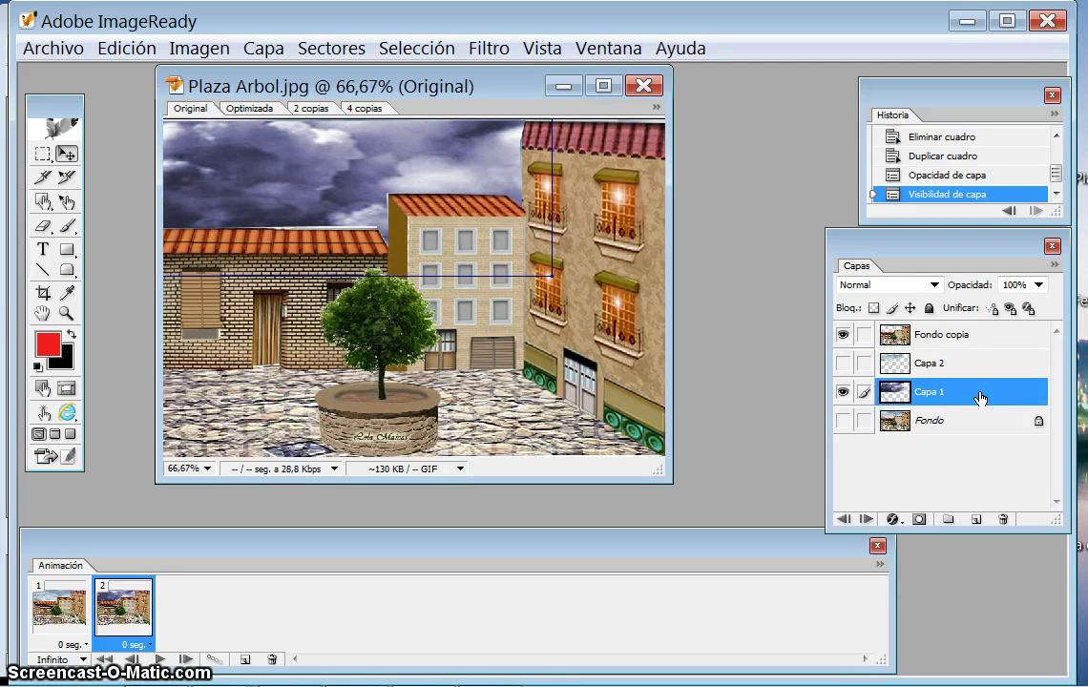
key(Right)
key(Right)
key(Right)
key(Right)
key(Right)
key(Right)
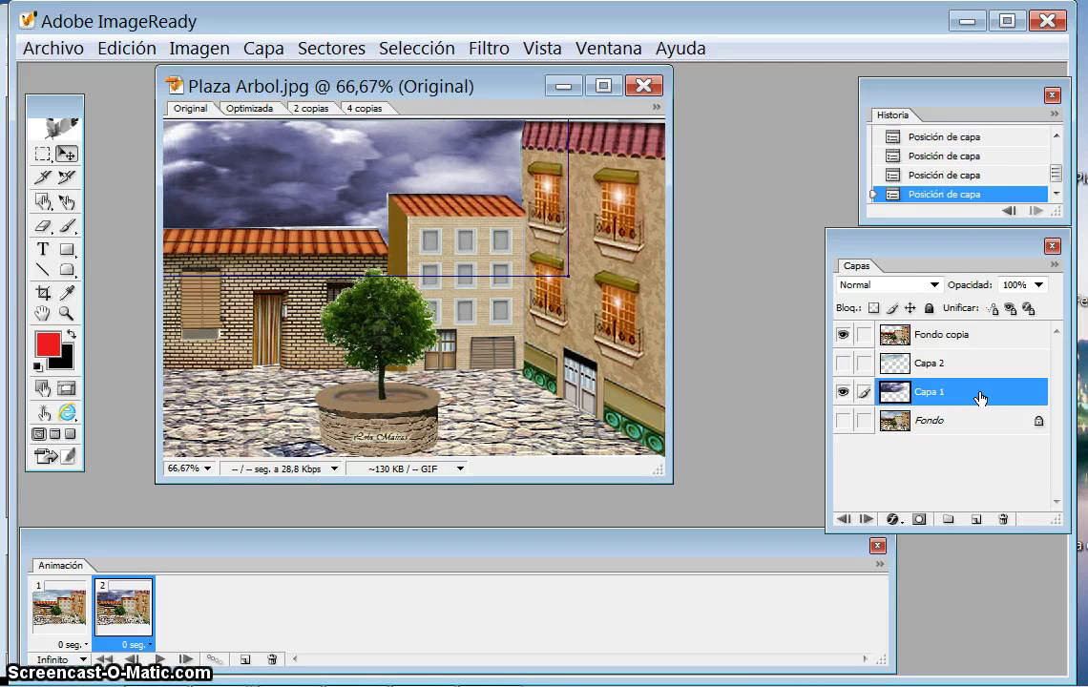
key(Right)
key(Right)
key(Right)
key(Right)
key(Right)
key(Right)
key(Right)
key(Right)
key(Right)
key(Right)
key(Right)
key(Right)
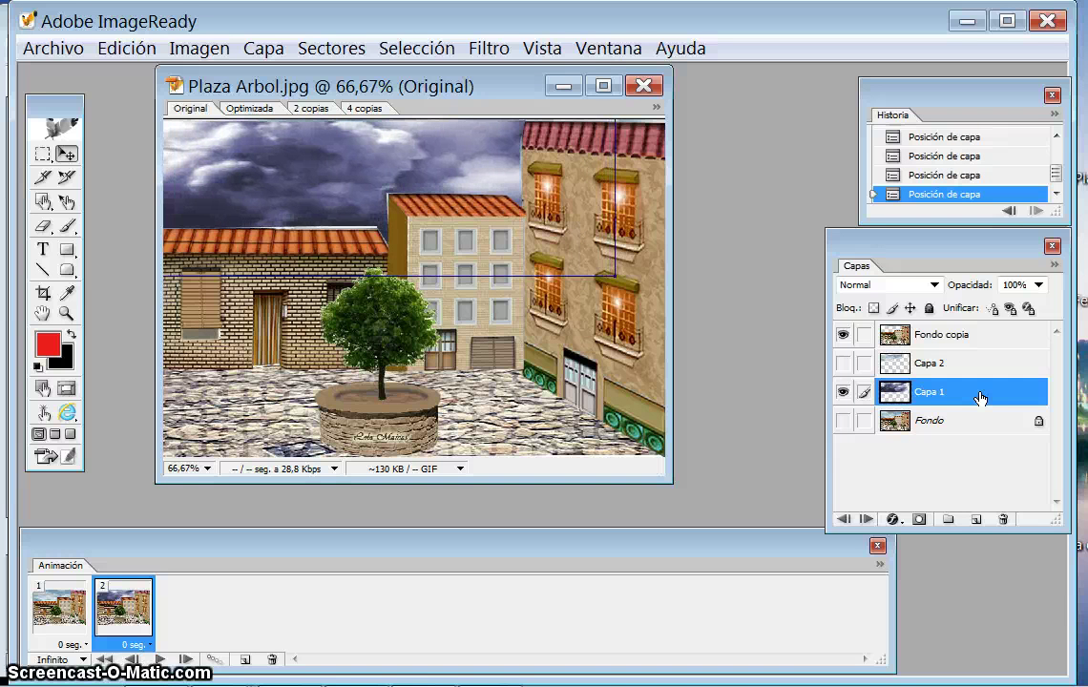
key(Right)
key(Right)
key(Right)
key(Right)
key(Right)
key(Right)
key(Right)
key(Right)
key(Right)
key(Right)
key(Right)
key(Right)
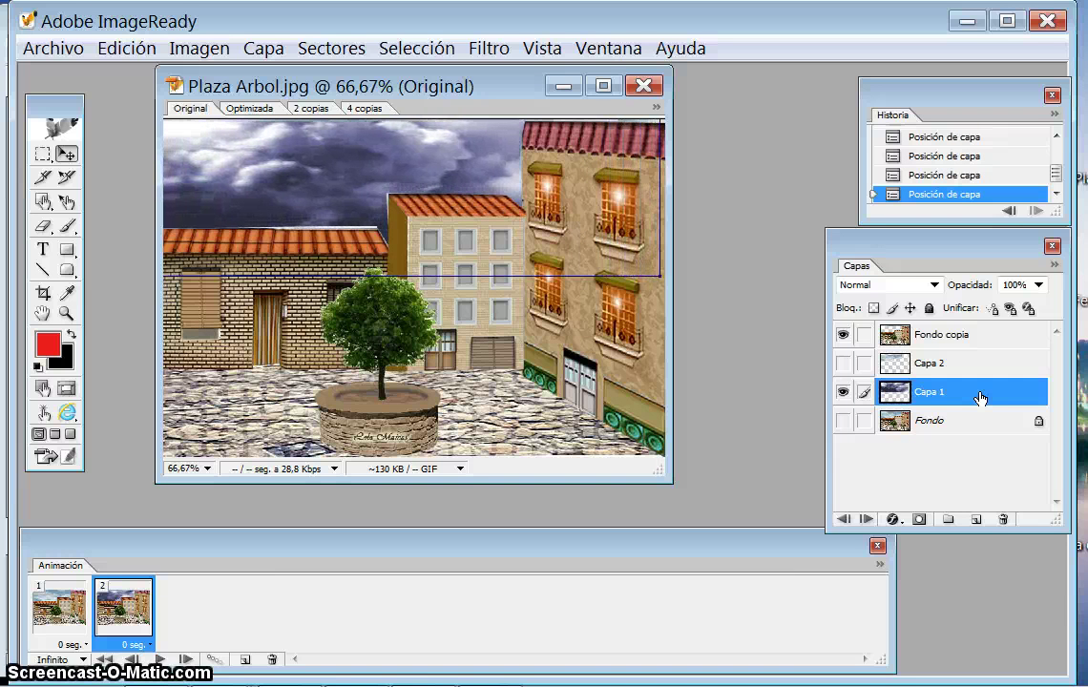
key(Right)
key(Right)
key(Right)
key(Right)
key(Right)
key(Right)
key(Right)
key(Right)
key(Right)
key(Right)
key(Right)
key(Right)
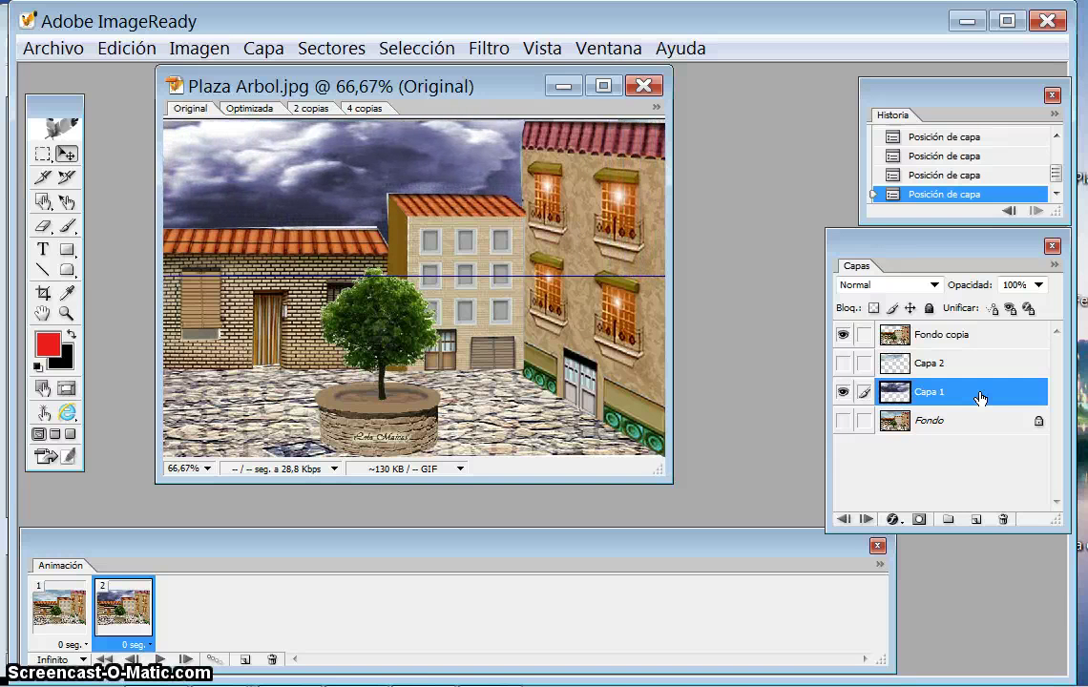
key(Right)
key(Right)
key(Right)
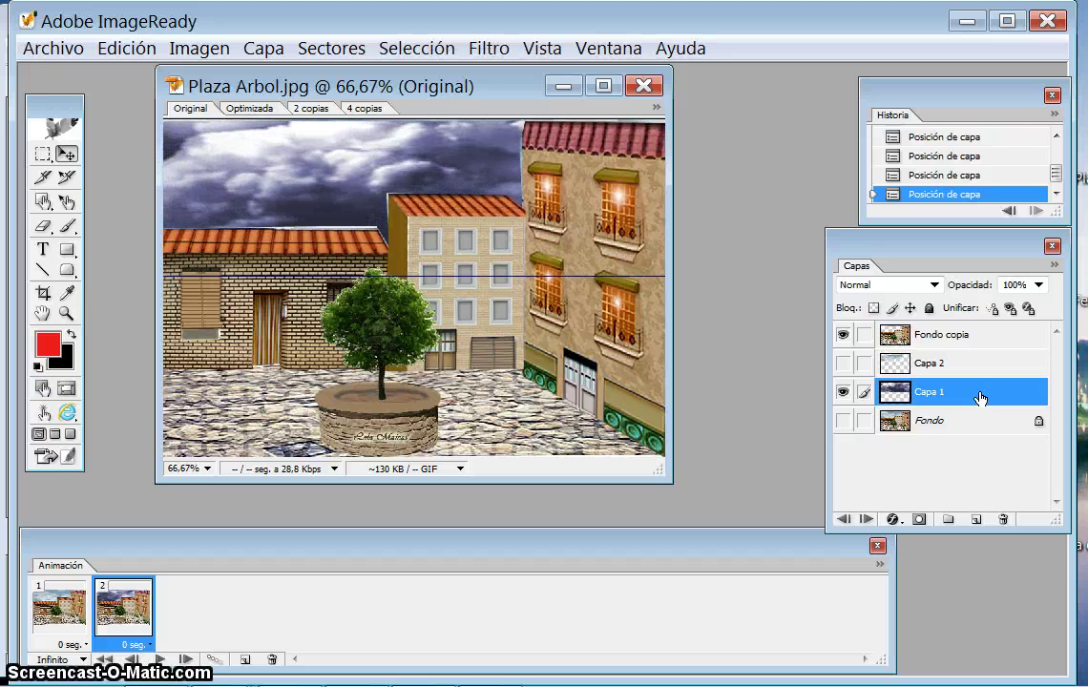
key(Right)
key(Right)
key(Right)
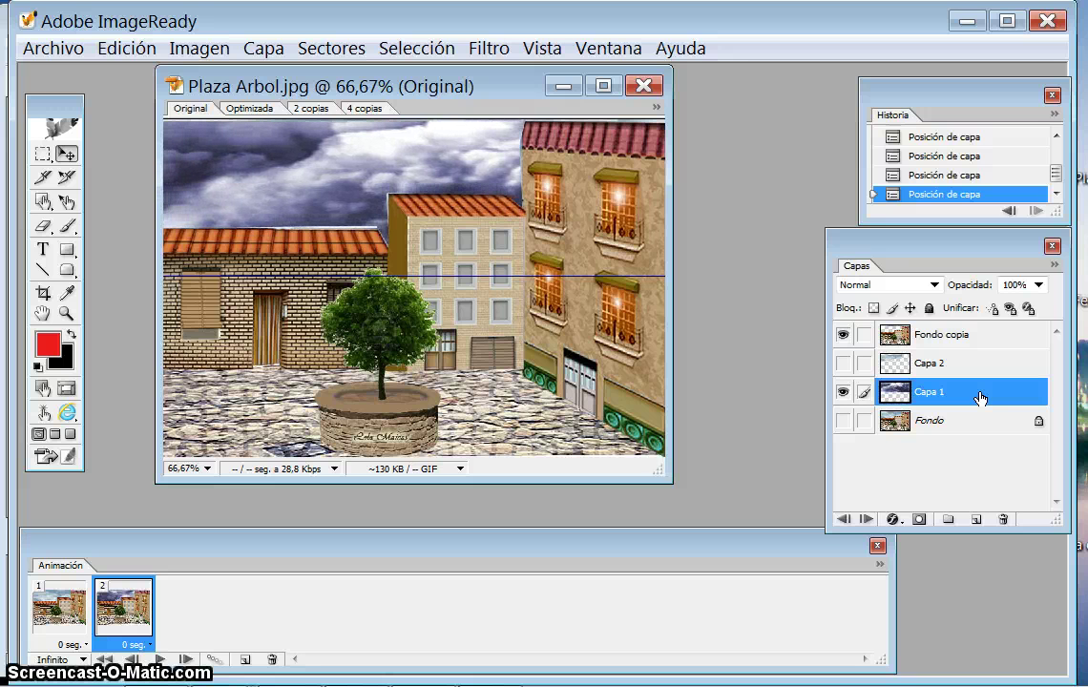
key(Right)
key(Right)
key(Right)
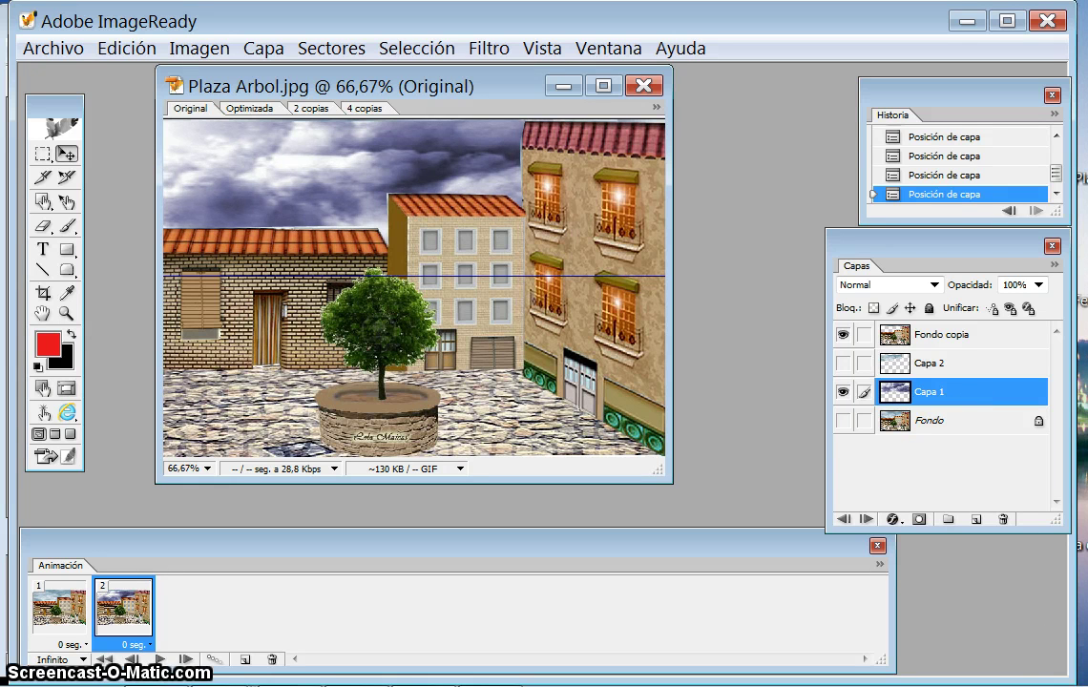
Step: Make Capa 2 visible again and tween frames 1–2 with 30 added frames
click(840, 364)
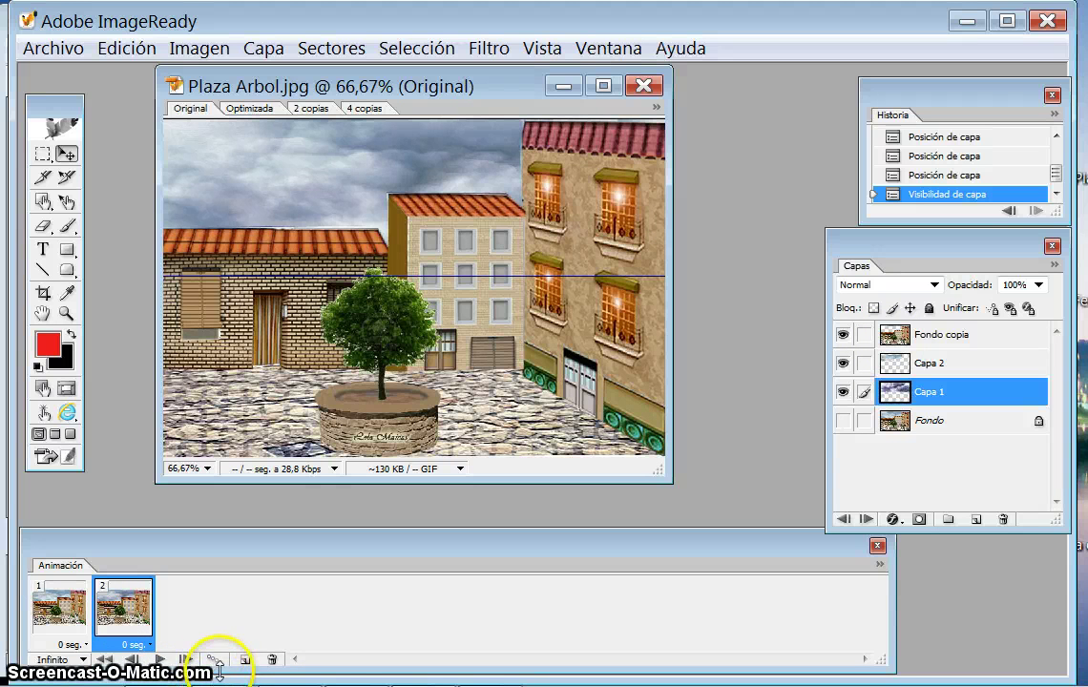
click(214, 660)
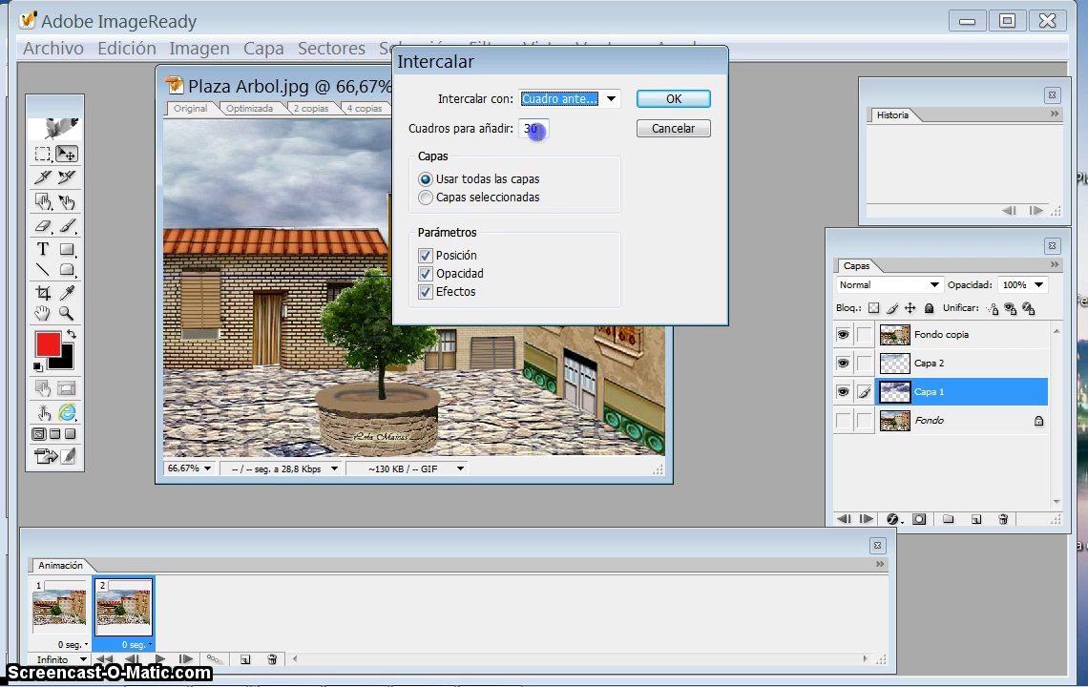
click(696, 99)
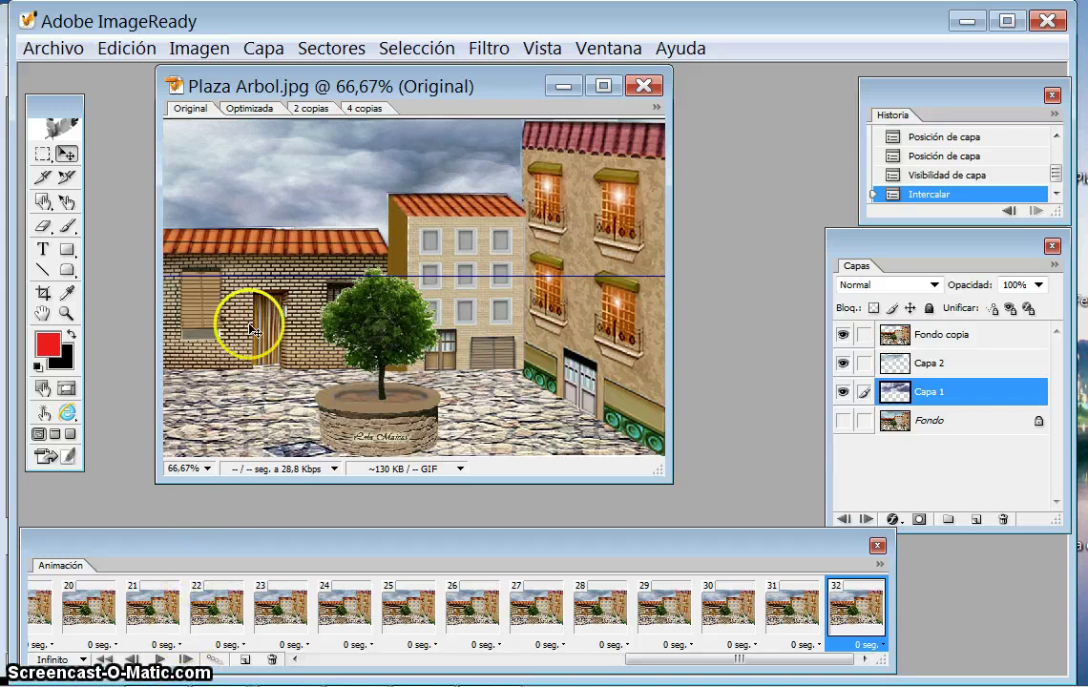
Step: With Fondo selected, preview the animation, then select frames 1 through 32
click(978, 420)
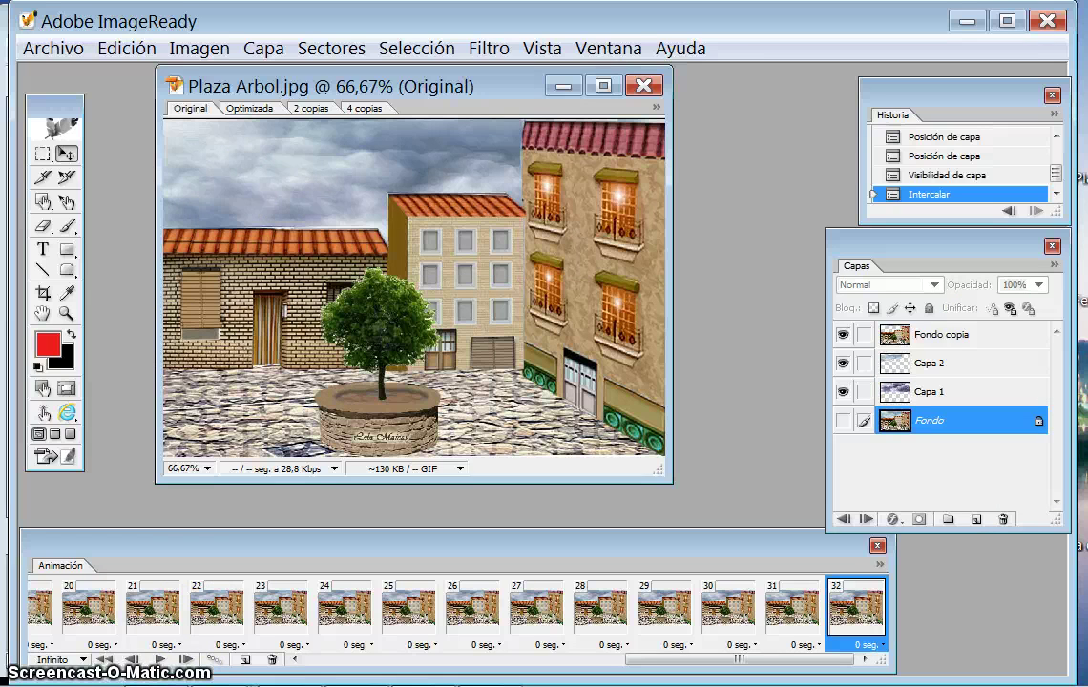
click(158, 660)
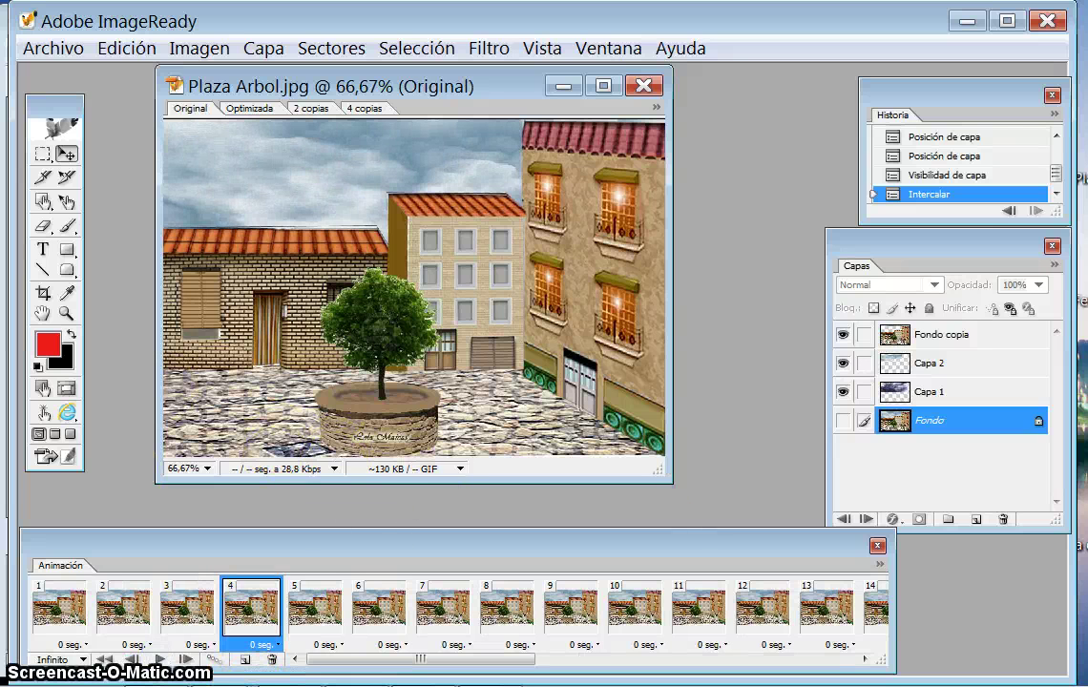
click(45, 615)
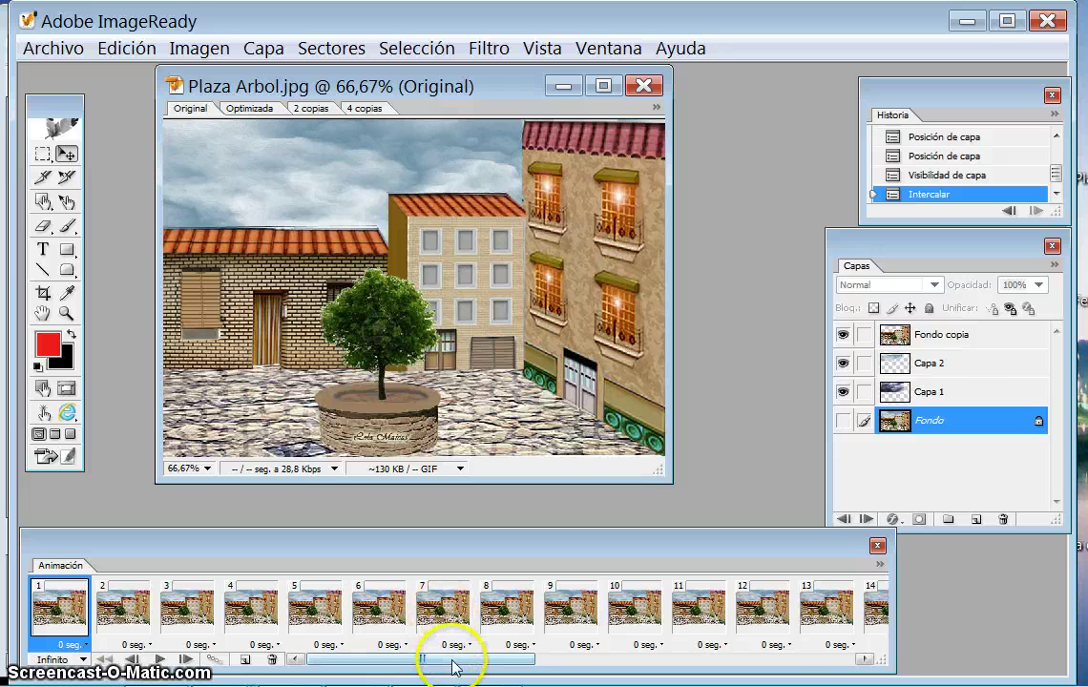
drag(462, 660, 792, 660)
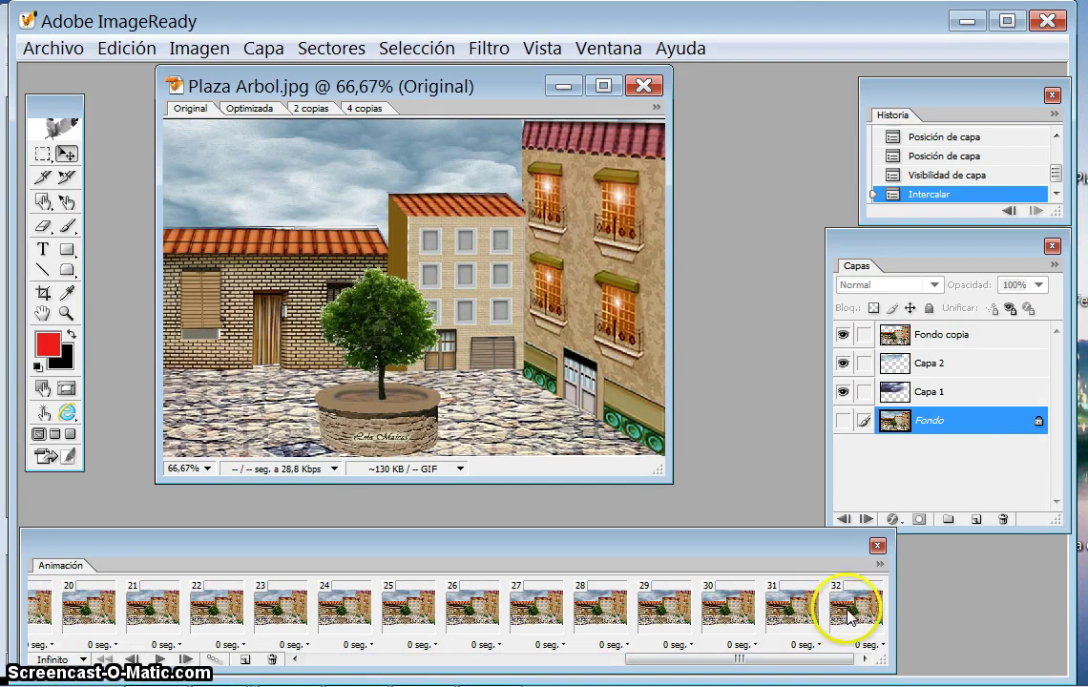
shift+click(852, 619)
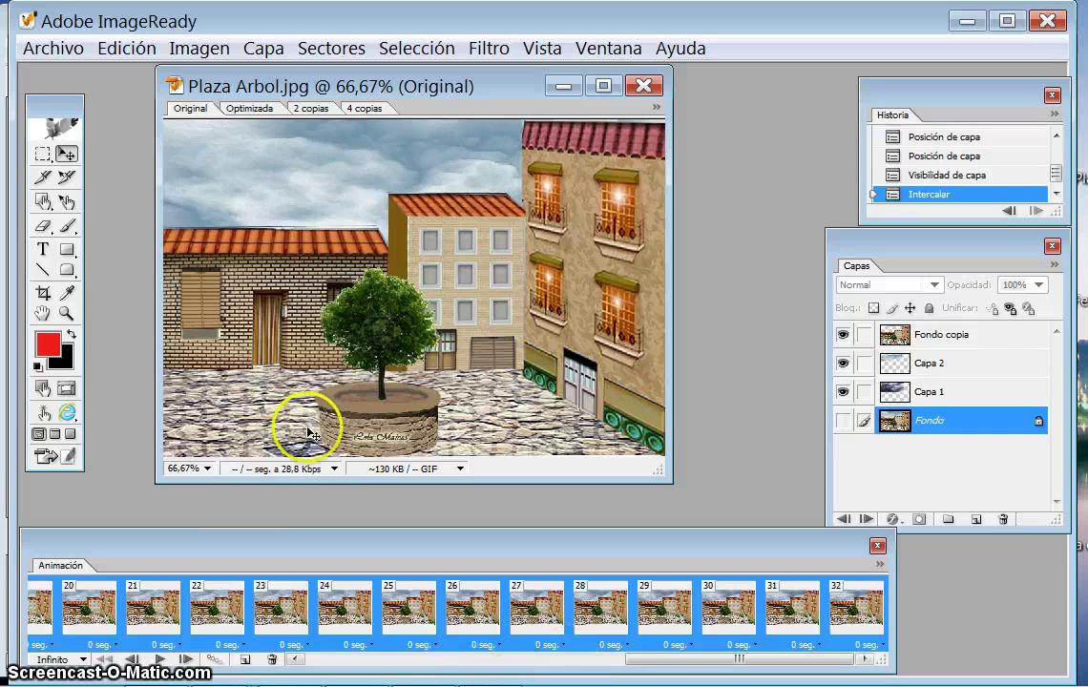
Step: Set all 32 selected frames to a 0,2 second delay and replay the preview
click(243, 649)
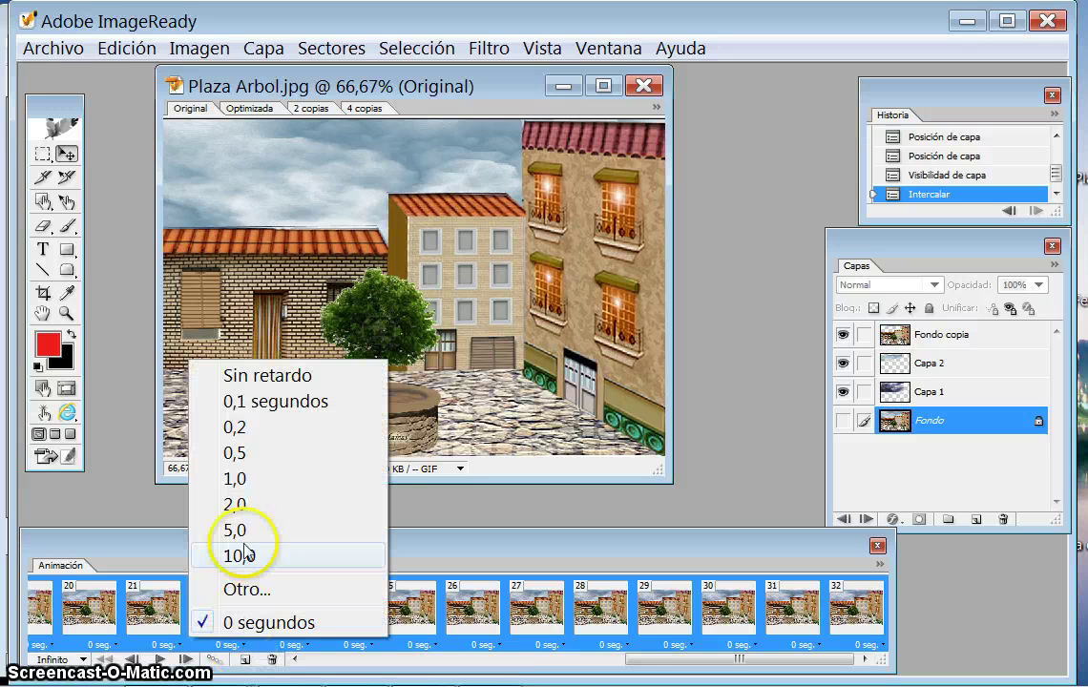
click(255, 430)
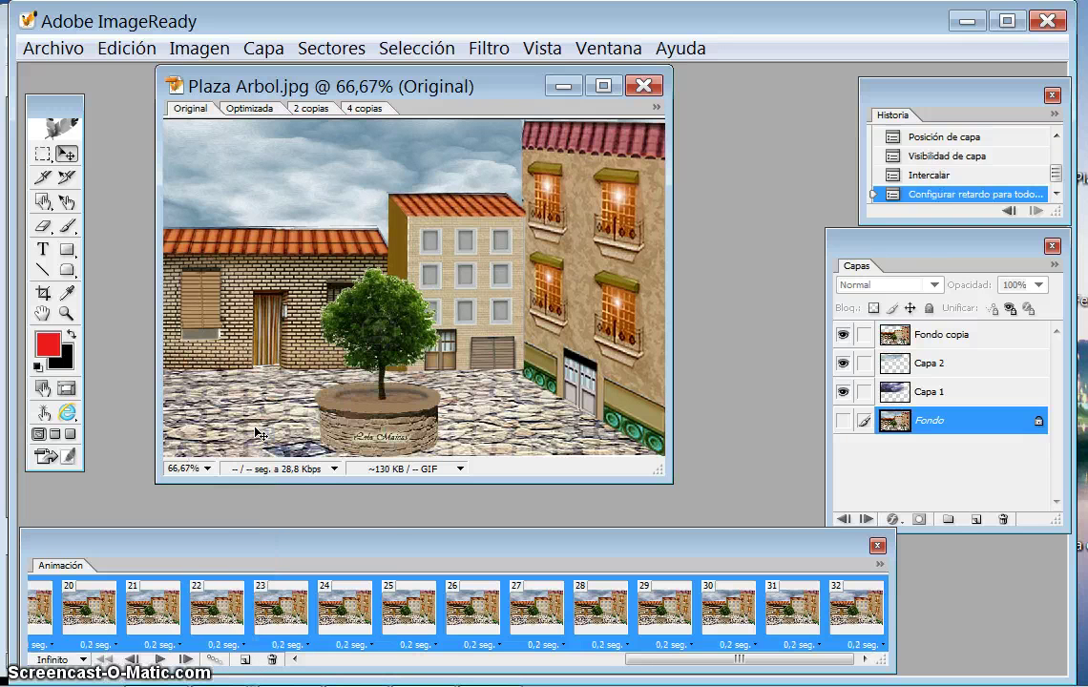
click(161, 659)
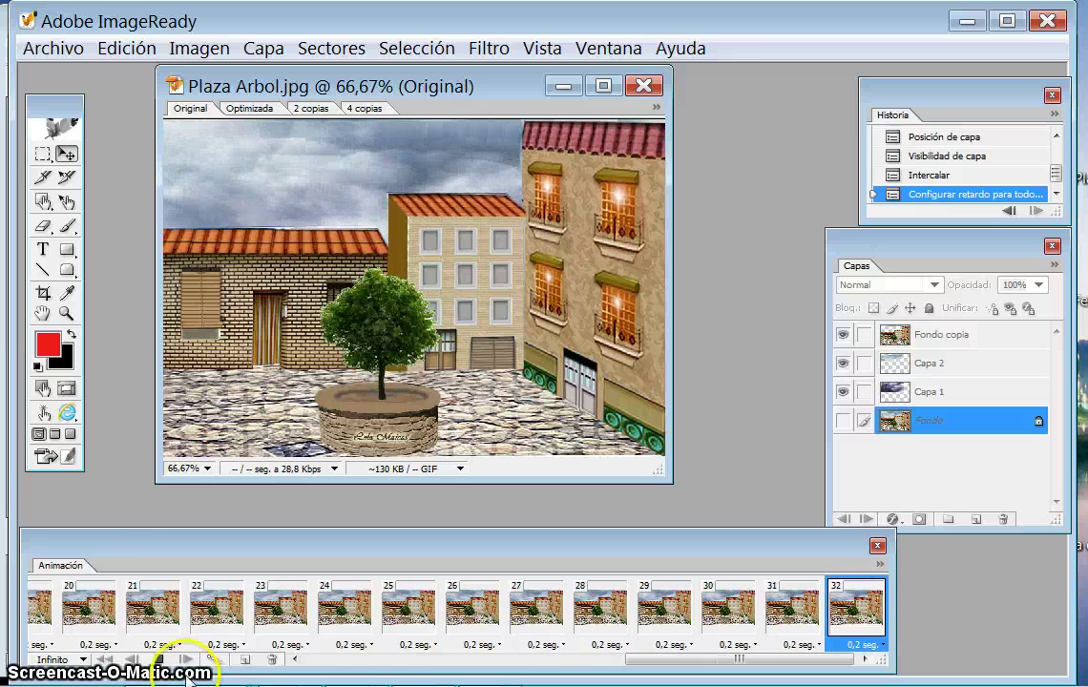
click(159, 659)
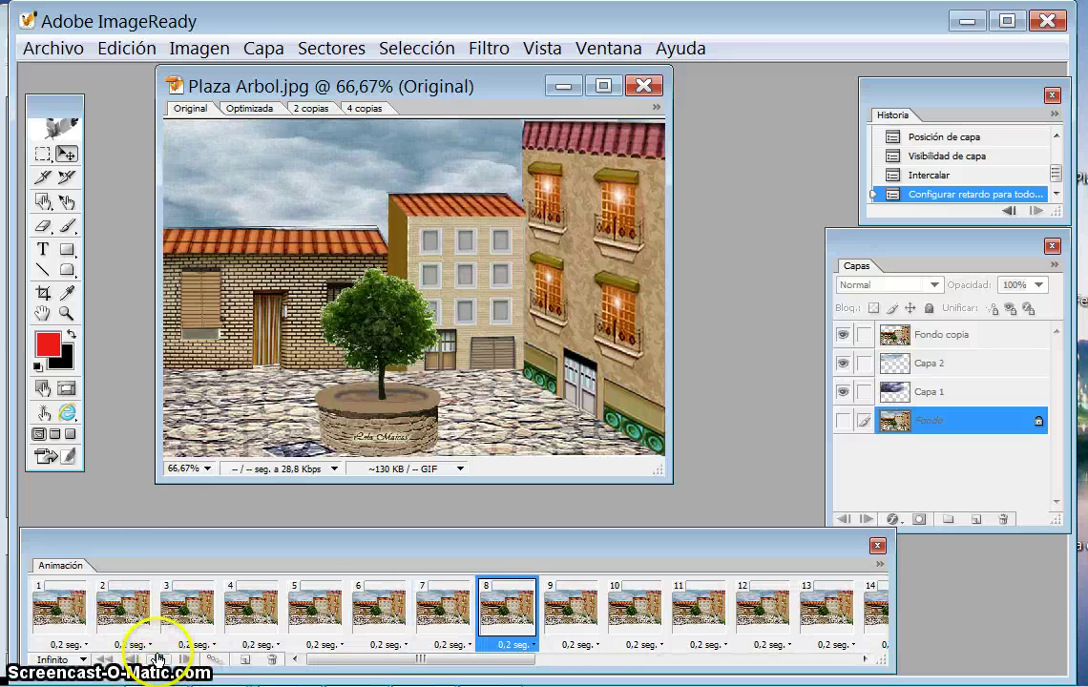
click(160, 659)
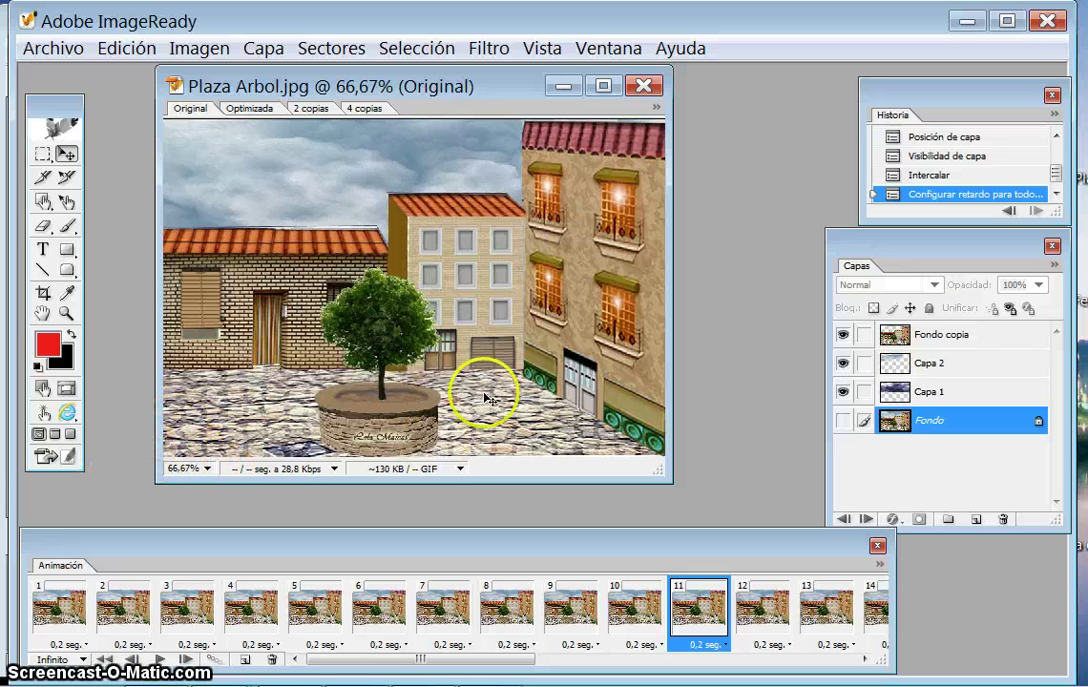
click(47, 53)
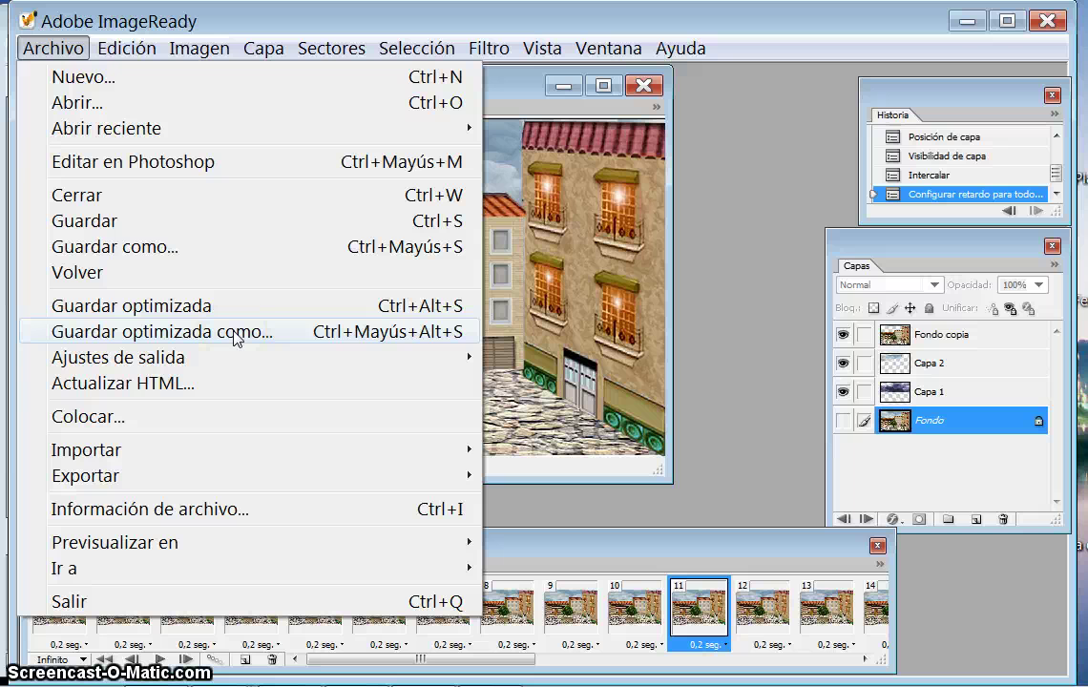
click(739, 386)
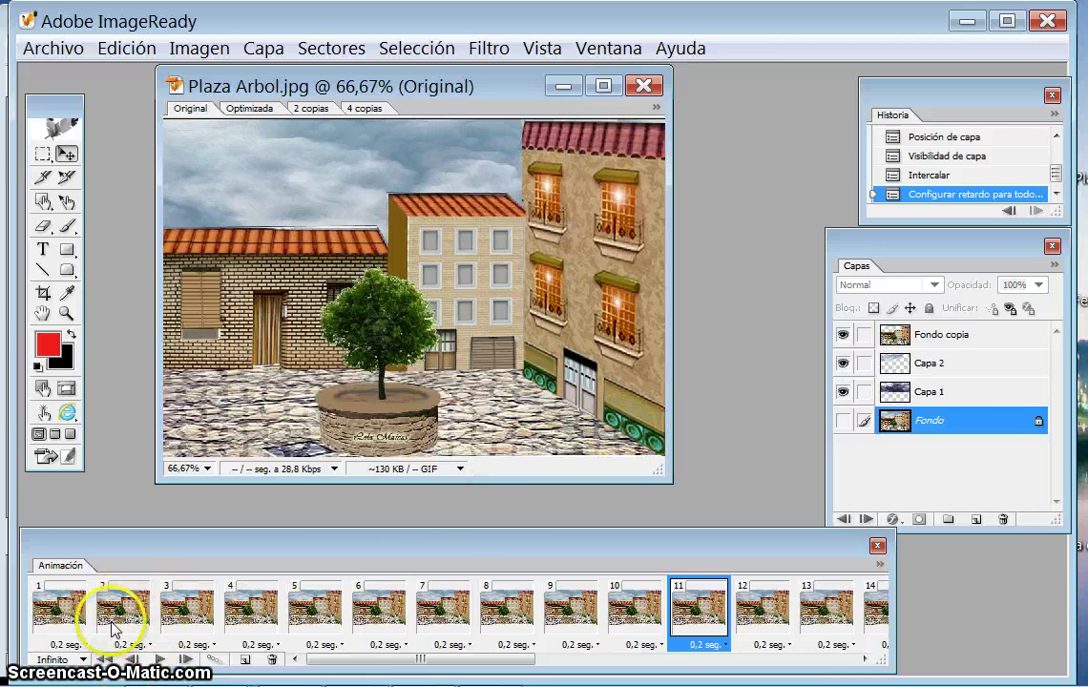